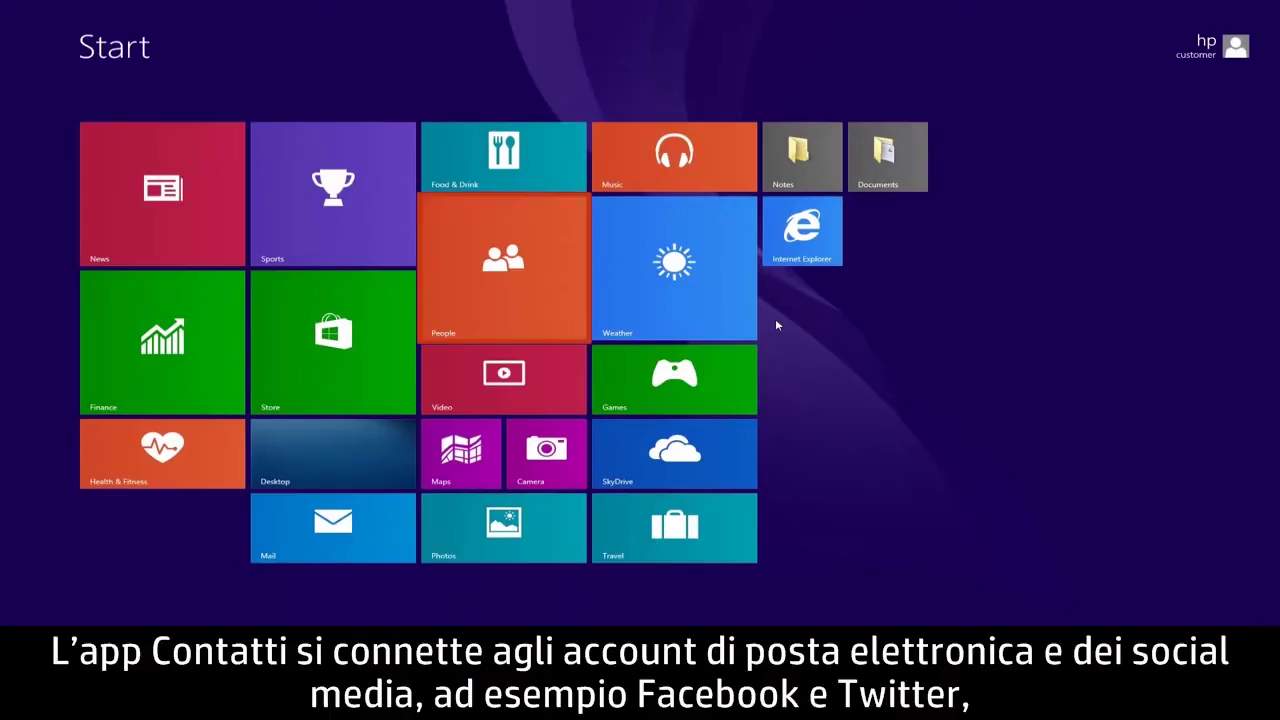
- Launch the People app from its tile on the Start screen
{"action": "left_click", "coordinate": [553, 256]}
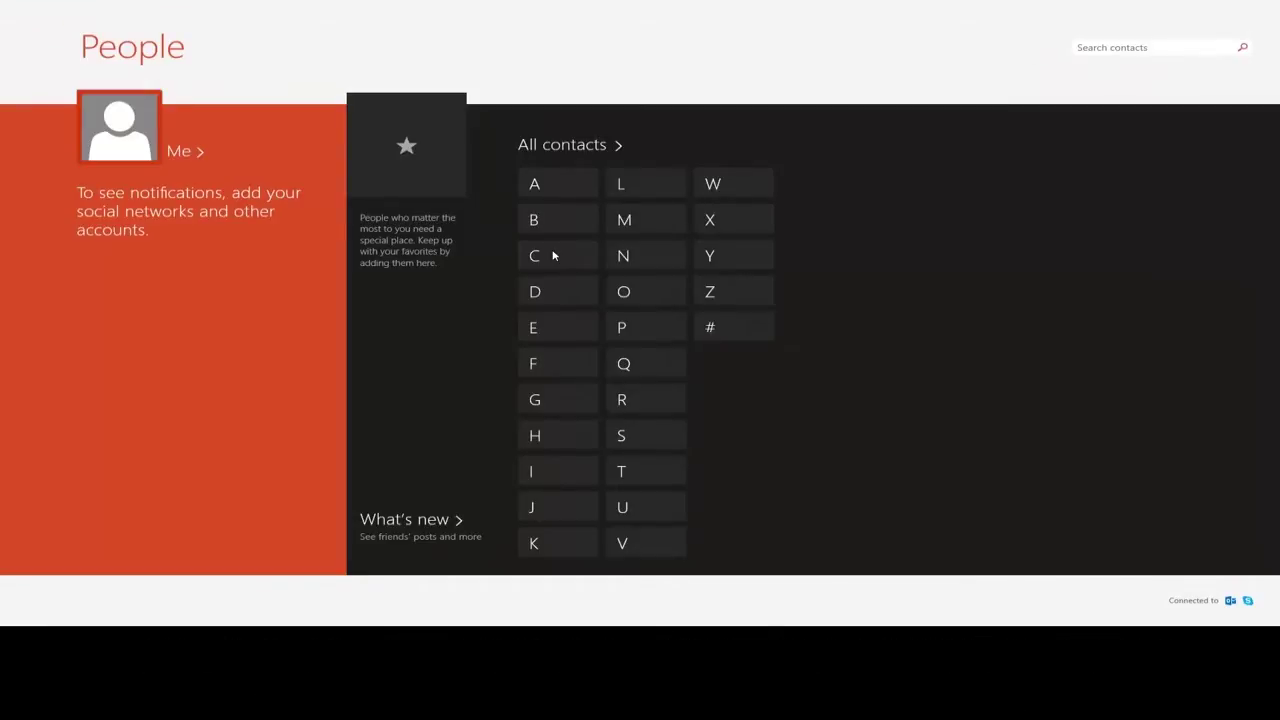
- Set the hooded portrait photo as the account picture, shifting the crop slightly down
{"action": "left_click", "coordinate": [152, 149]}
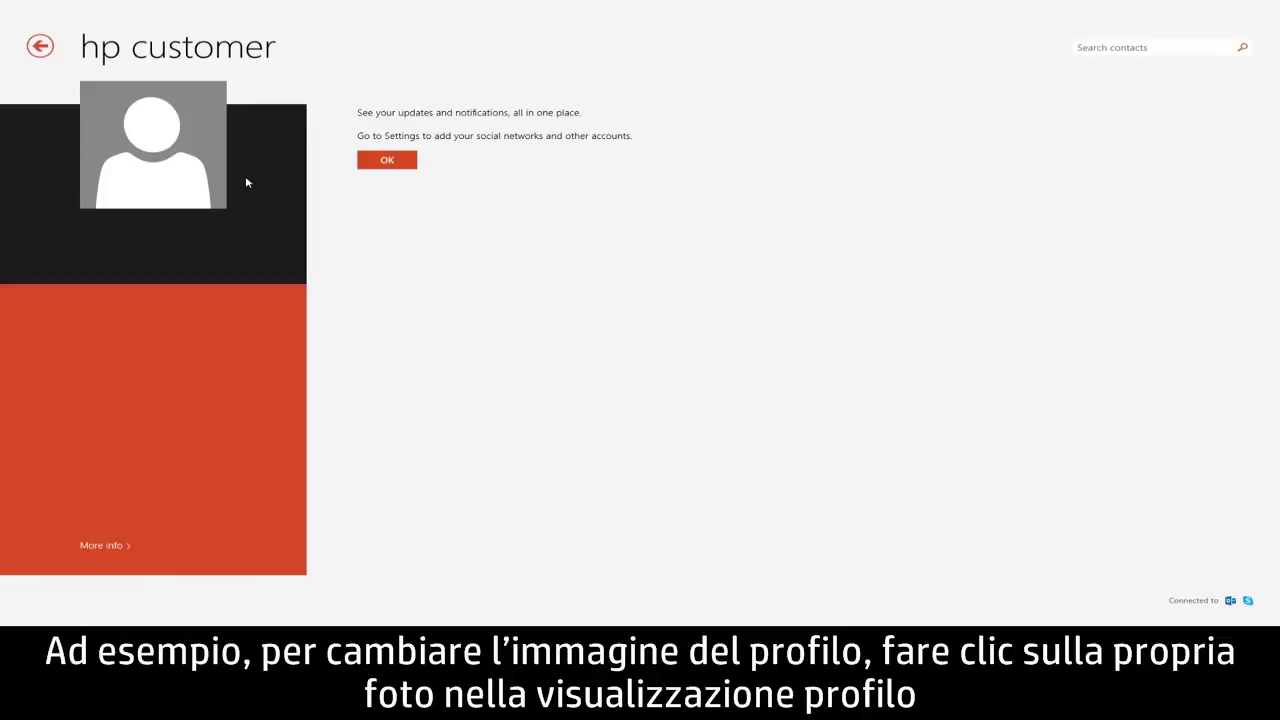
{"action": "left_click", "coordinate": [196, 160]}
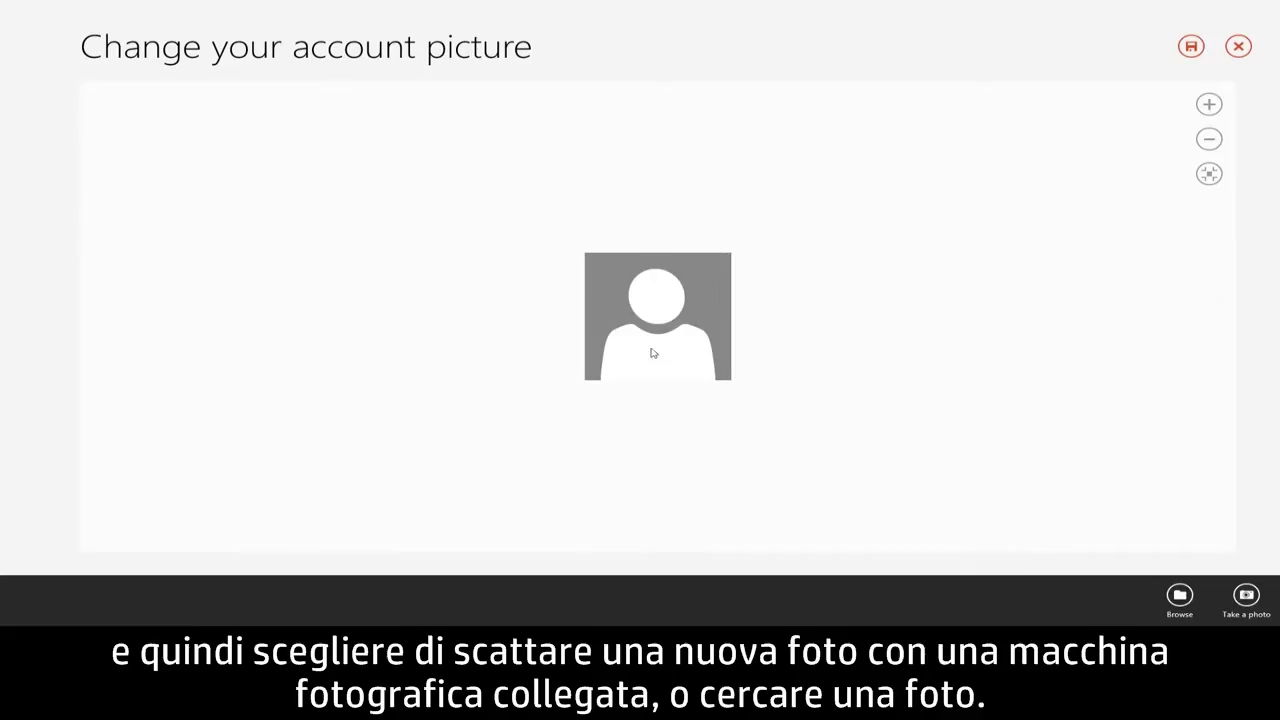
{"action": "left_click", "coordinate": [1179, 597]}
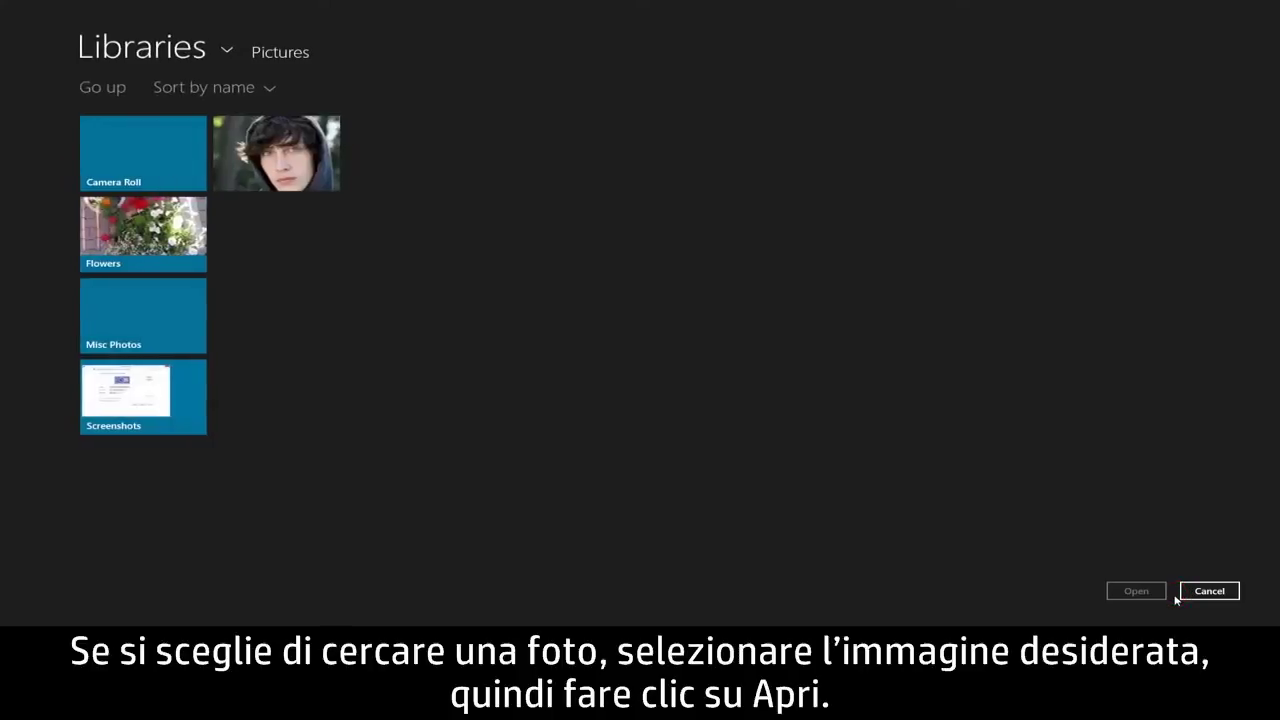
{"action": "left_click", "coordinate": [317, 183]}
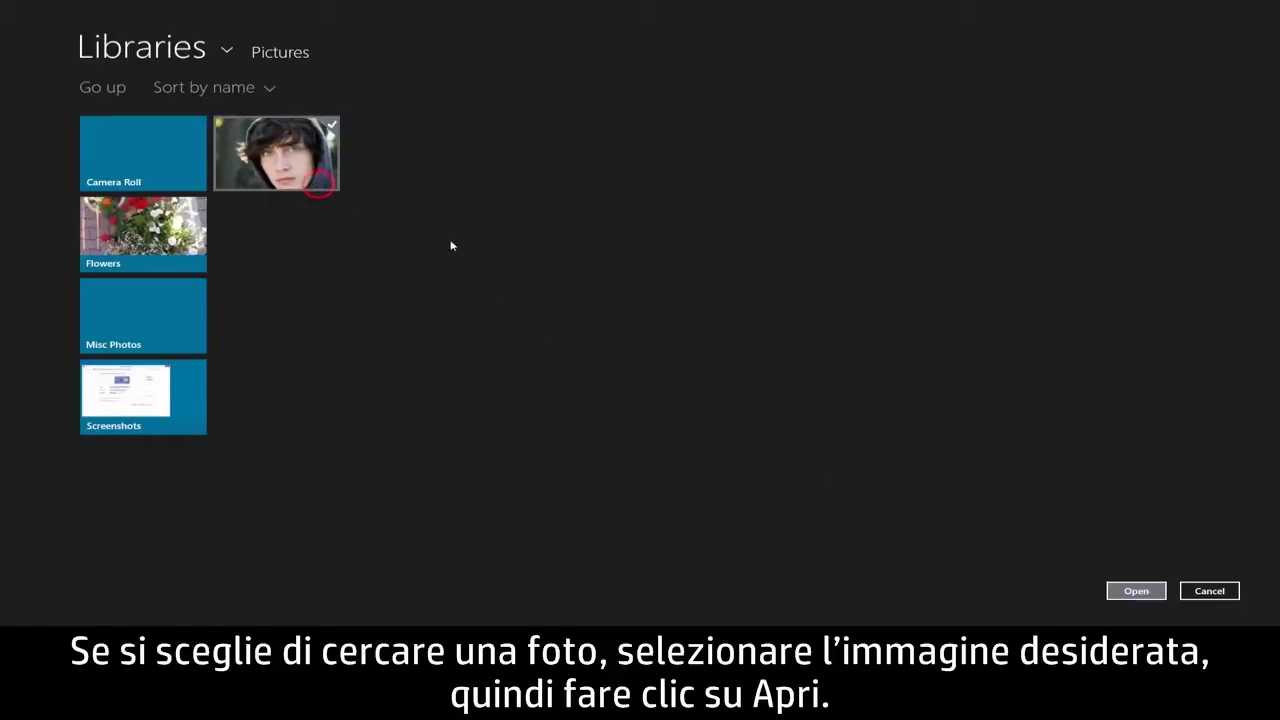
{"action": "left_click", "coordinate": [1136, 590]}
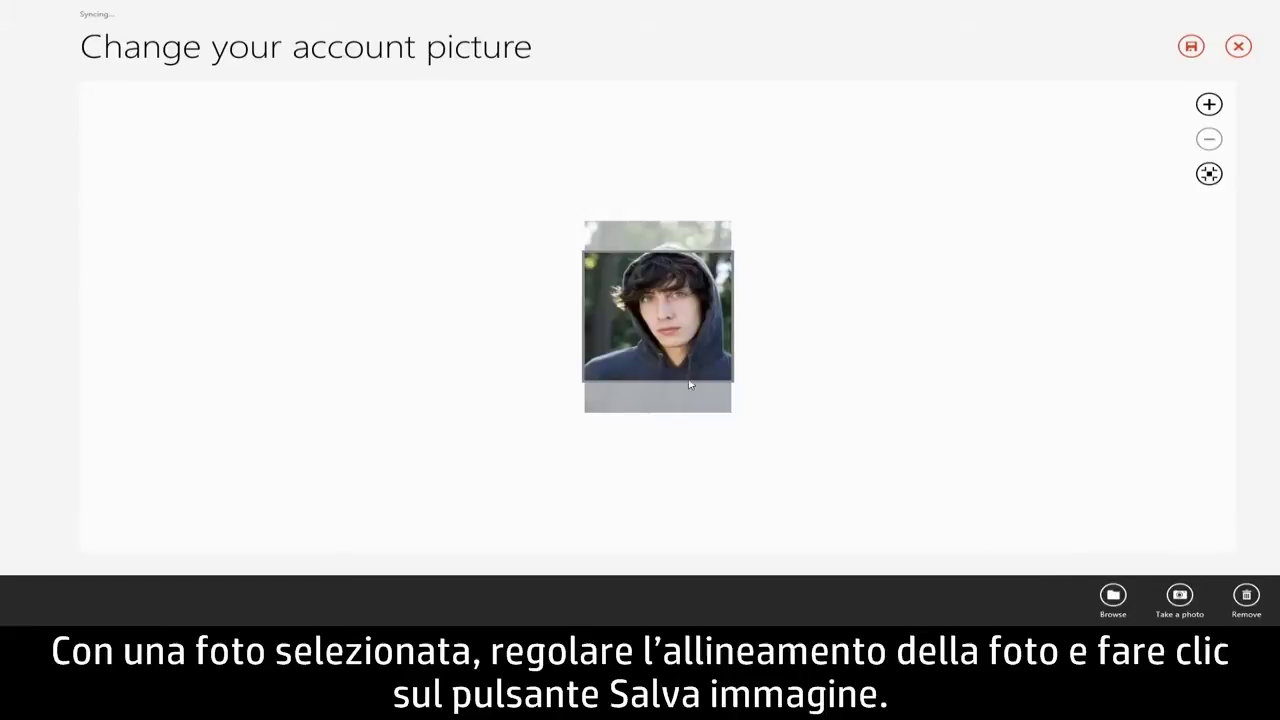
{"action": "left_click_drag", "start_coordinate": [668, 373], "coordinate": [668, 391]}
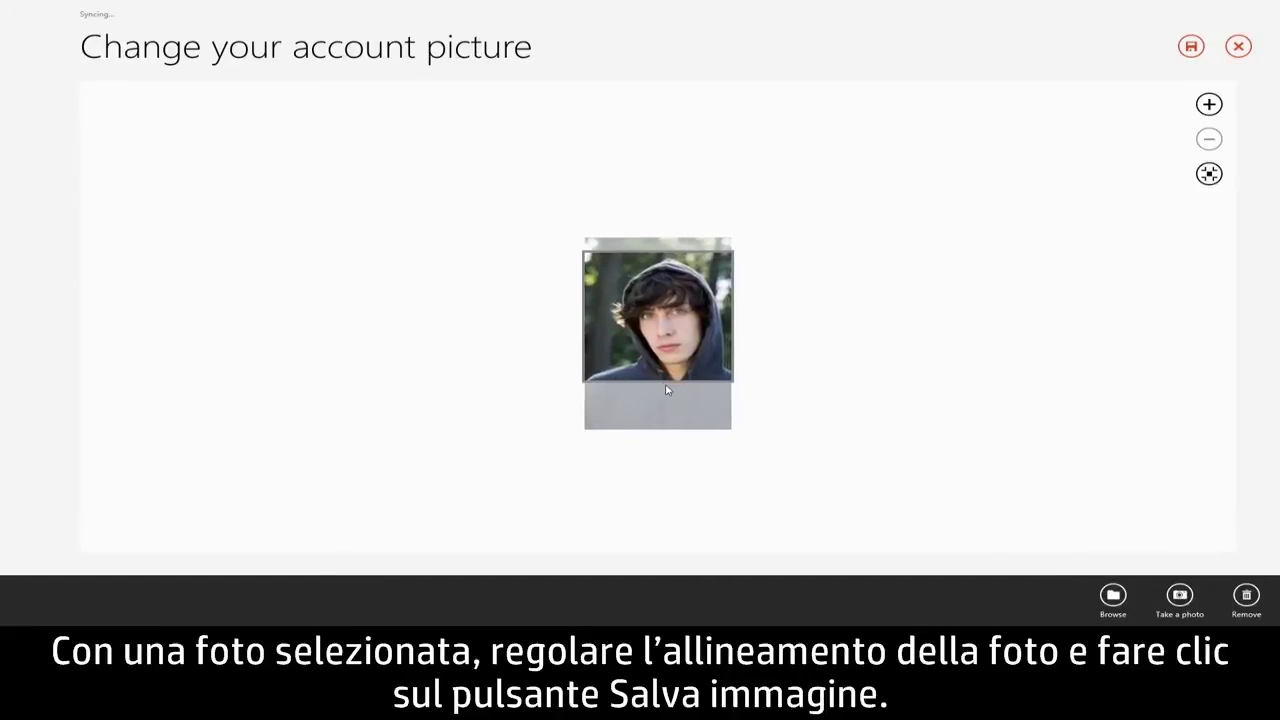
{"action": "left_click", "coordinate": [1191, 46]}
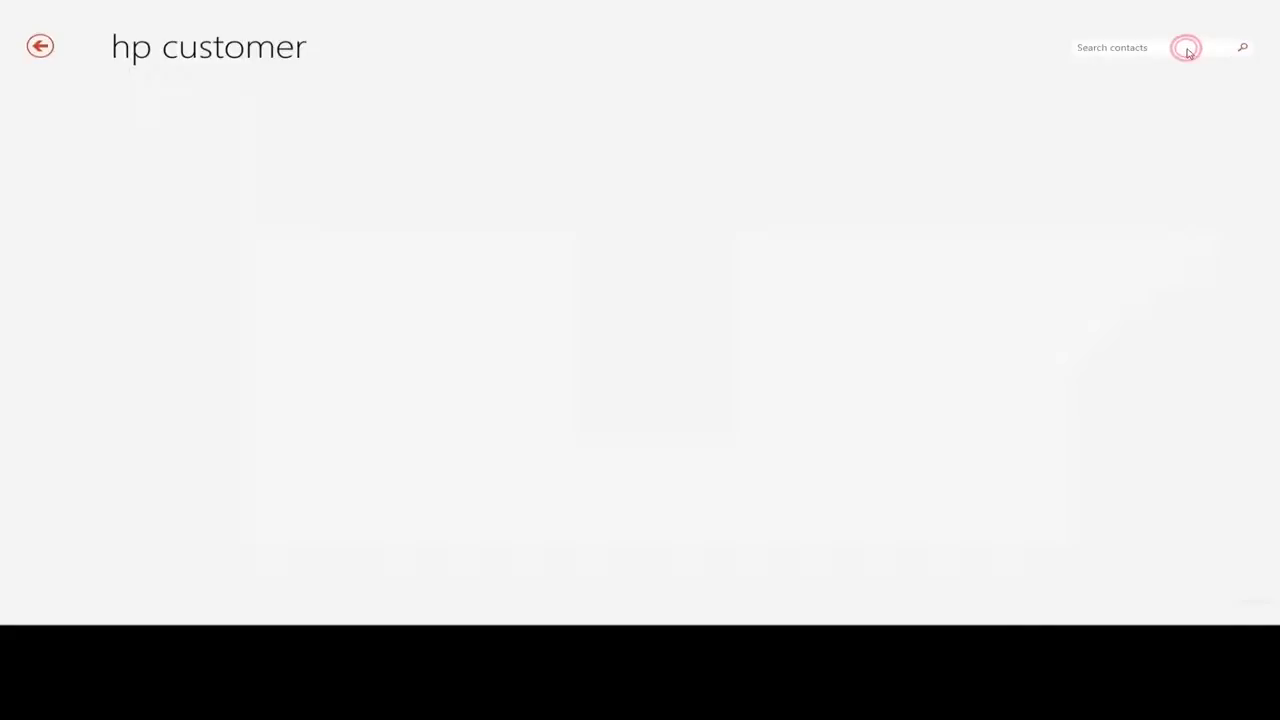
{"action": "left_click", "coordinate": [763, 348]}
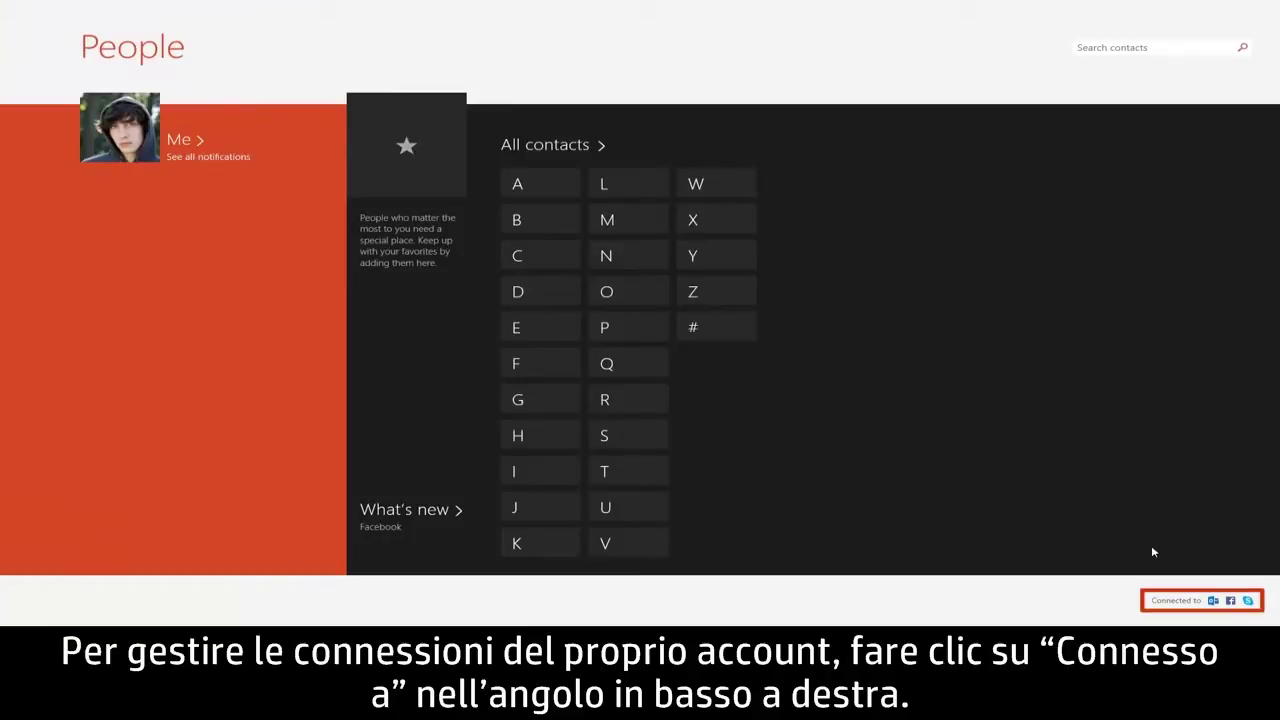
- Open the Facebook connection's account management page online from the connected accounts list
{"action": "left_click", "coordinate": [1191, 602]}
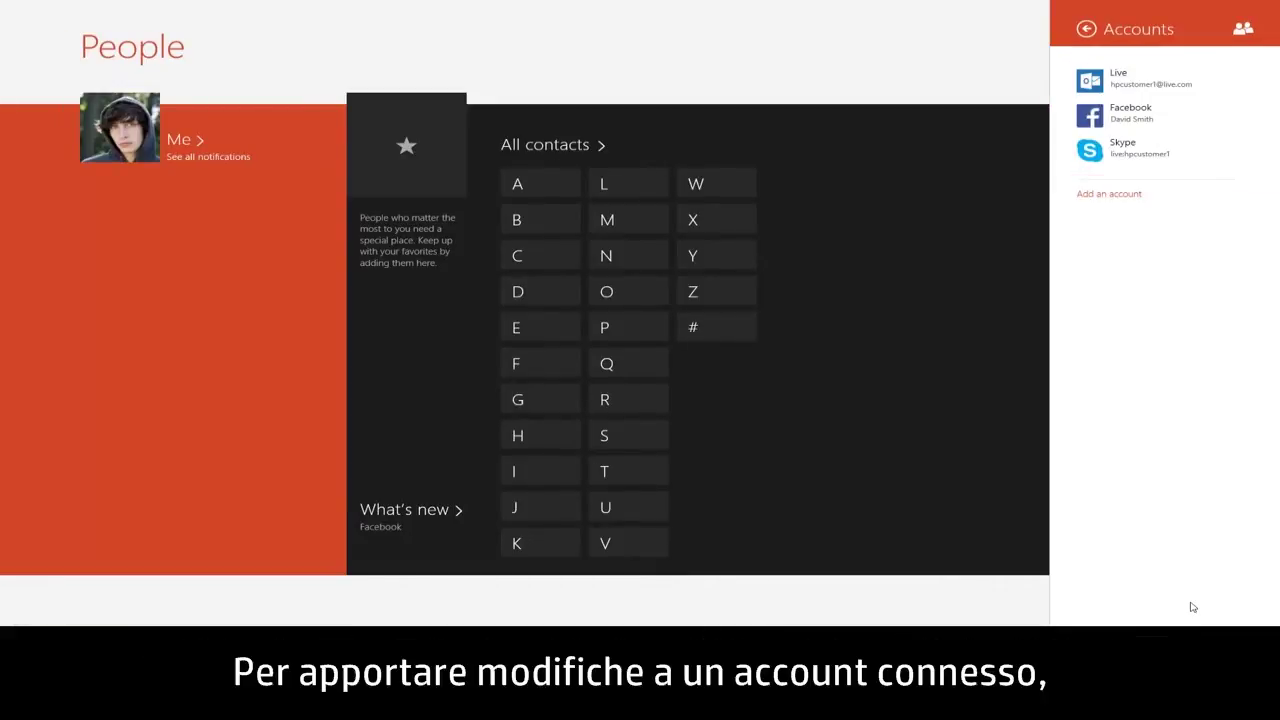
{"action": "left_click", "coordinate": [1224, 117]}
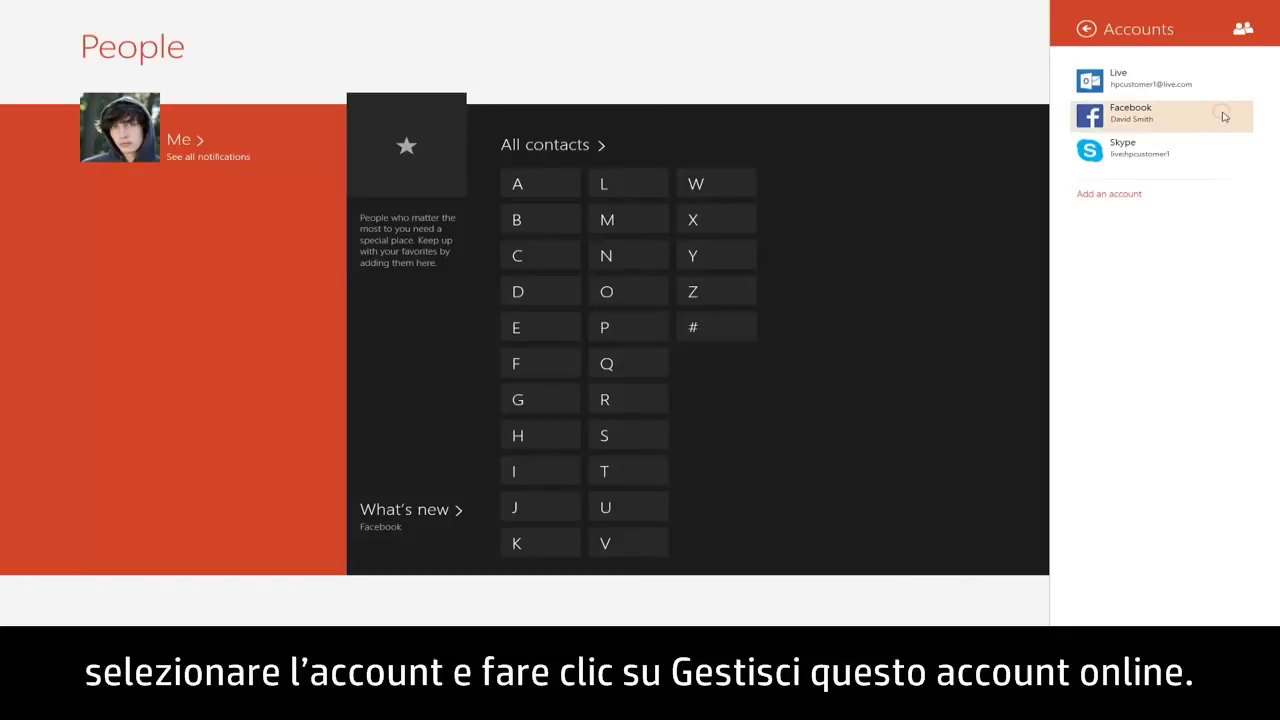
{"action": "left_click", "coordinate": [1114, 132]}
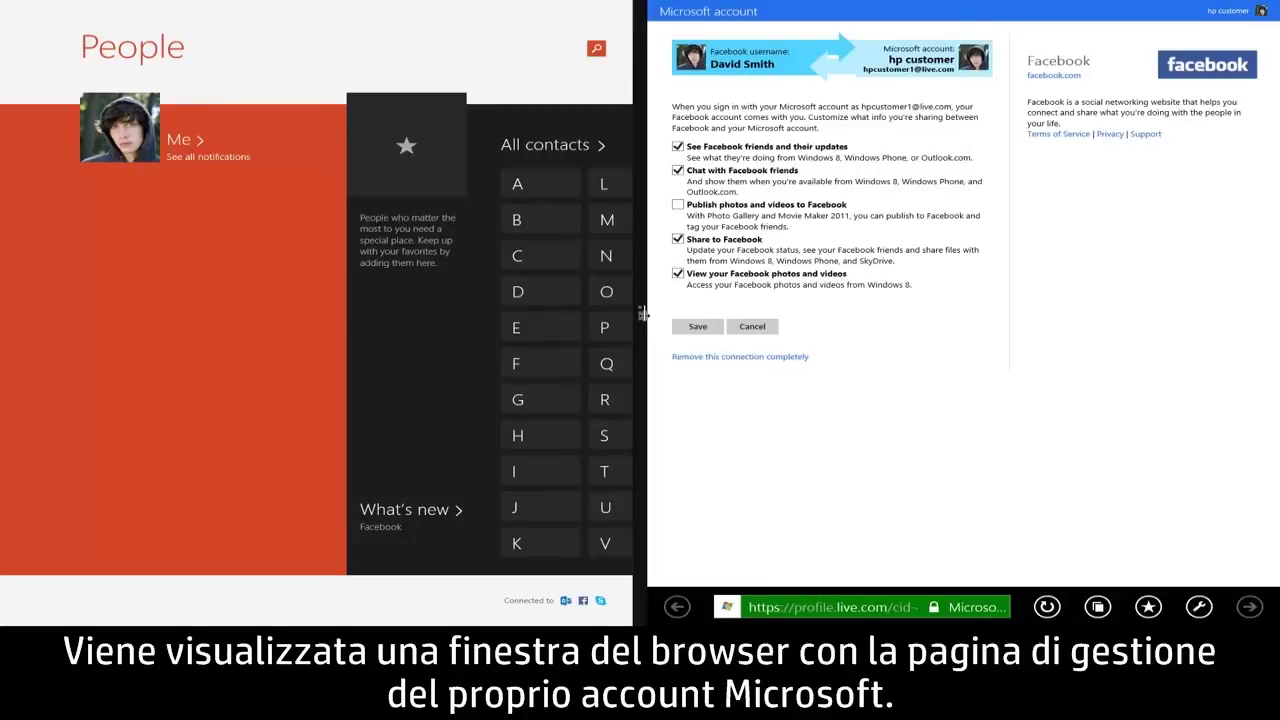
- Expand Internet Explorer to full screen and save the Facebook sharing settings
{"action": "left_click_drag", "start_coordinate": [641, 316], "coordinate": [3, 336]}
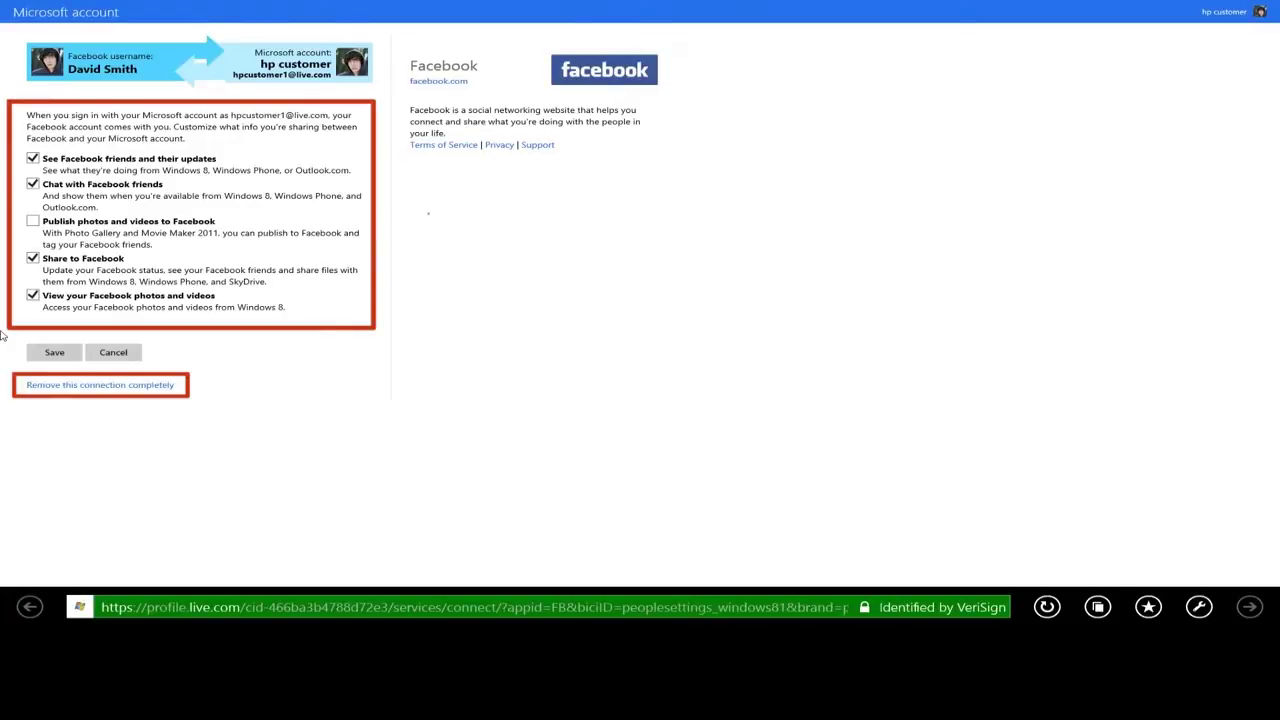
{"action": "left_click", "coordinate": [54, 354]}
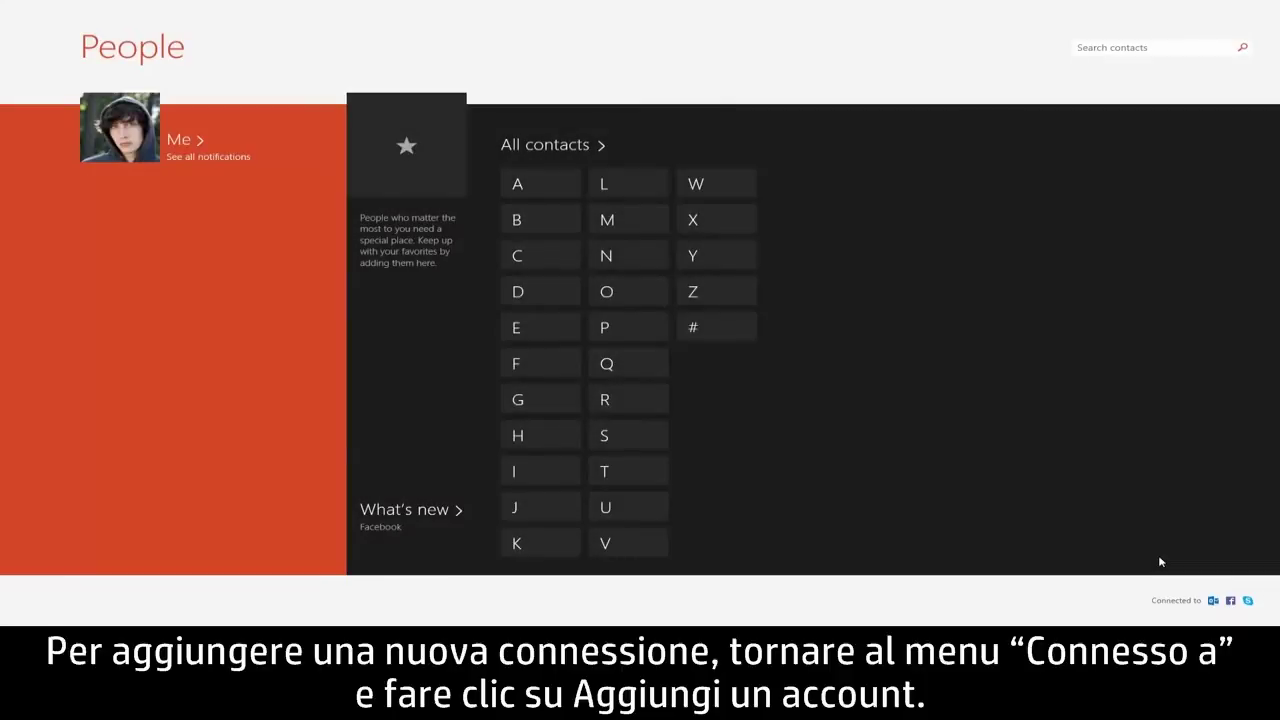
- Add a Twitter account by entering its username and password and authorizing the app
{"action": "left_click", "coordinate": [1188, 601]}
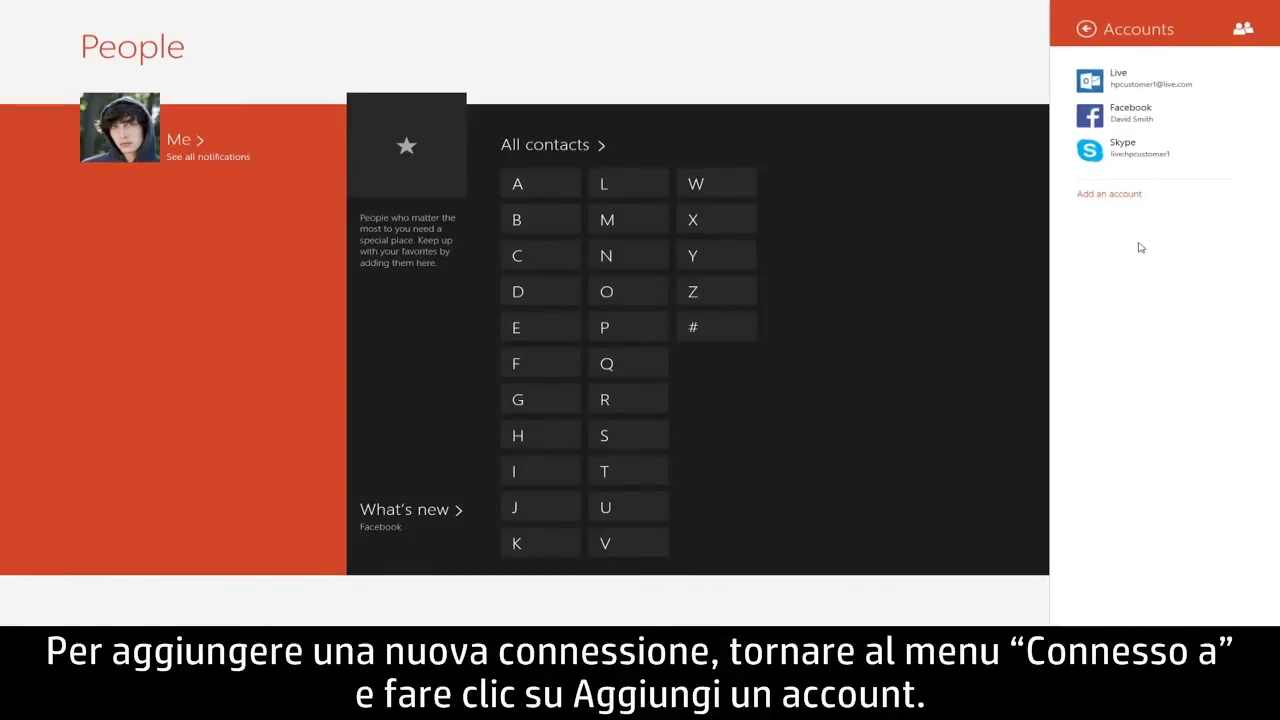
{"action": "left_click", "coordinate": [1139, 200]}
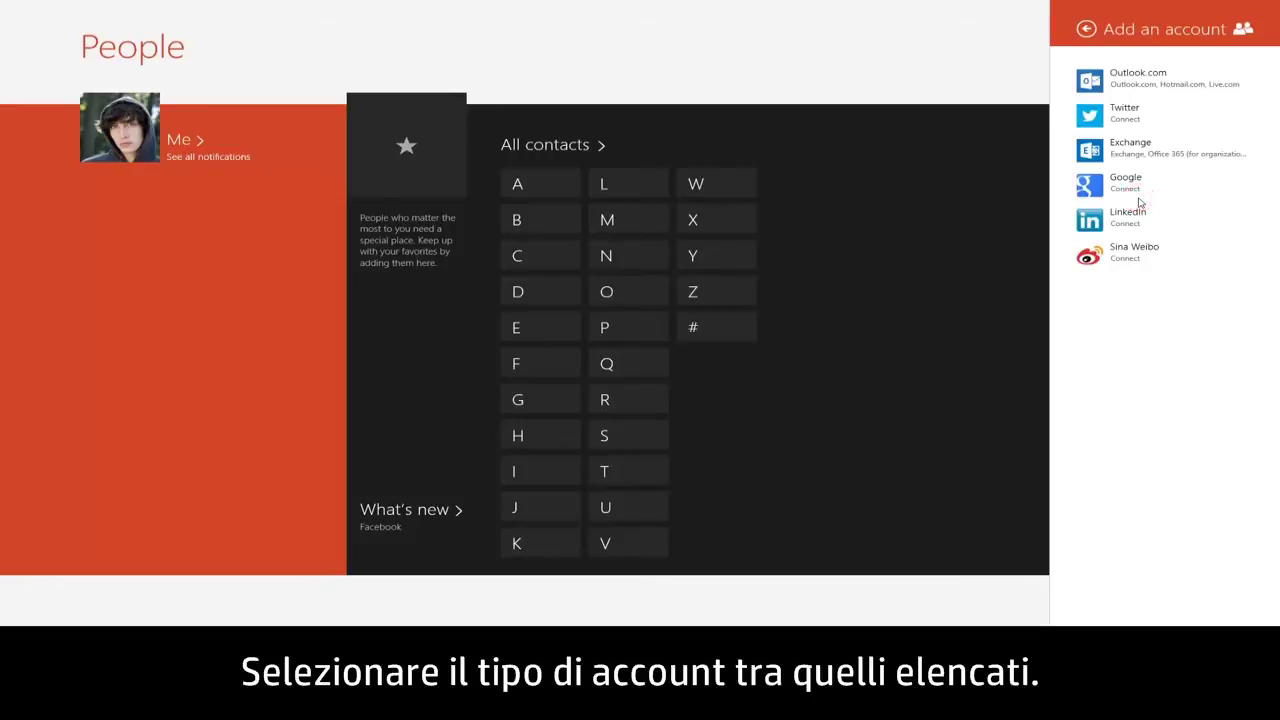
{"action": "left_click", "coordinate": [1208, 113]}
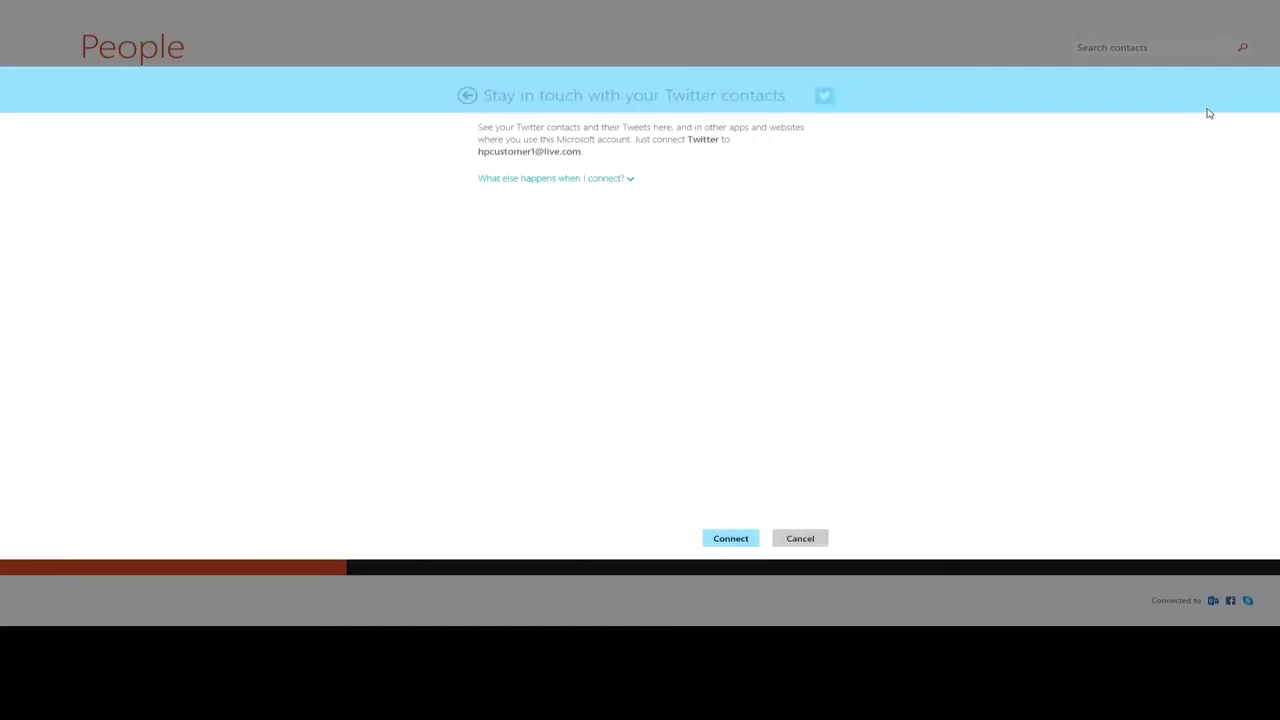
{"action": "left_click", "coordinate": [631, 179]}
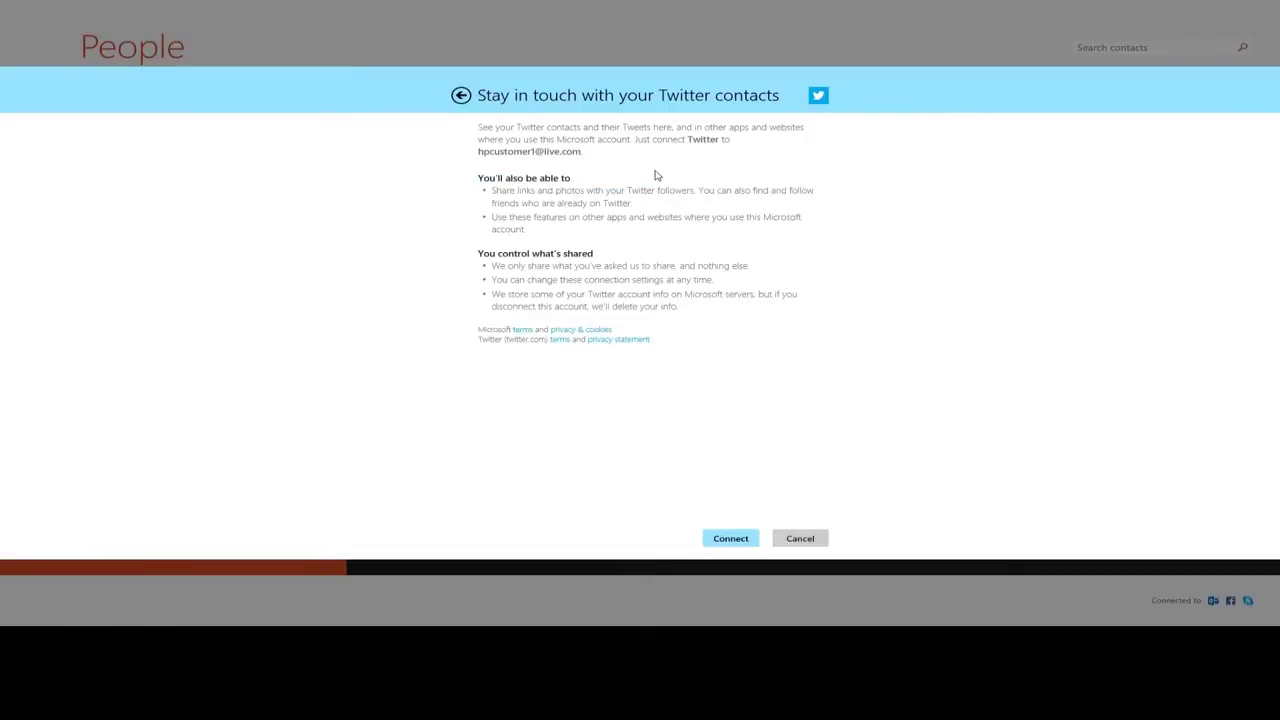
{"action": "left_click", "coordinate": [730, 539]}
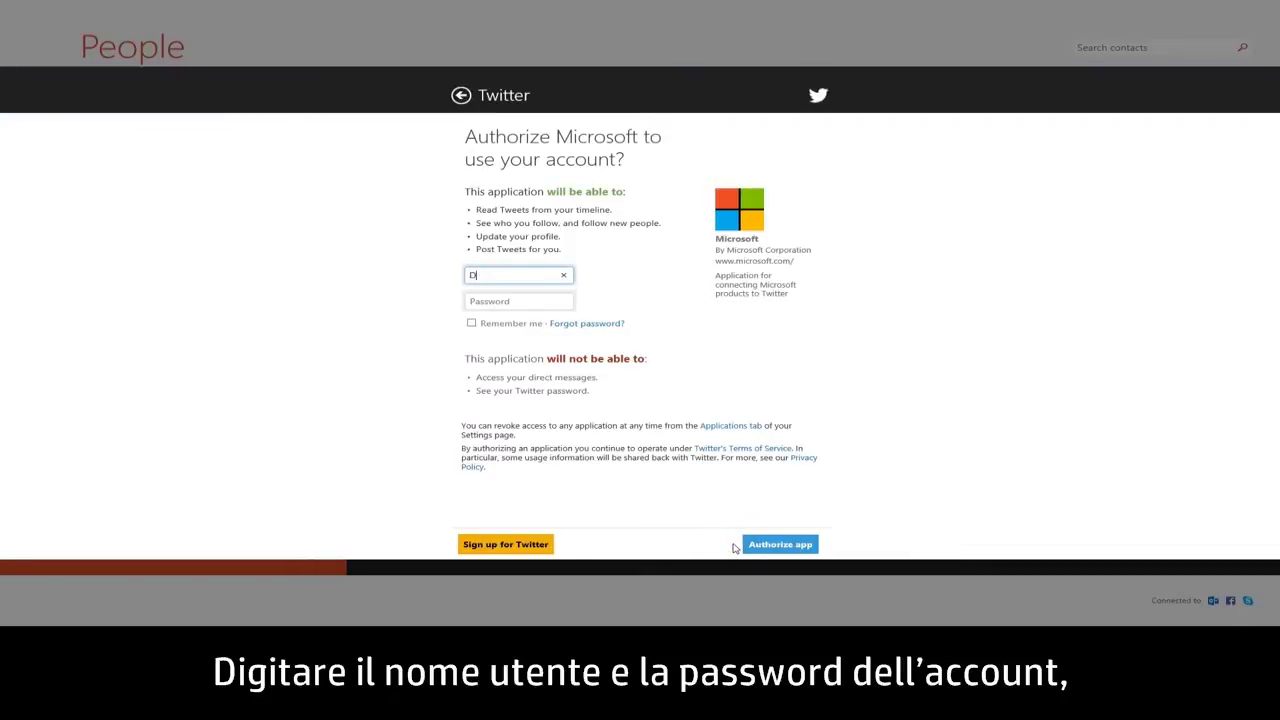
{"action": "key", "text": "Tab"}
{"action": "type", "text": "*********"}
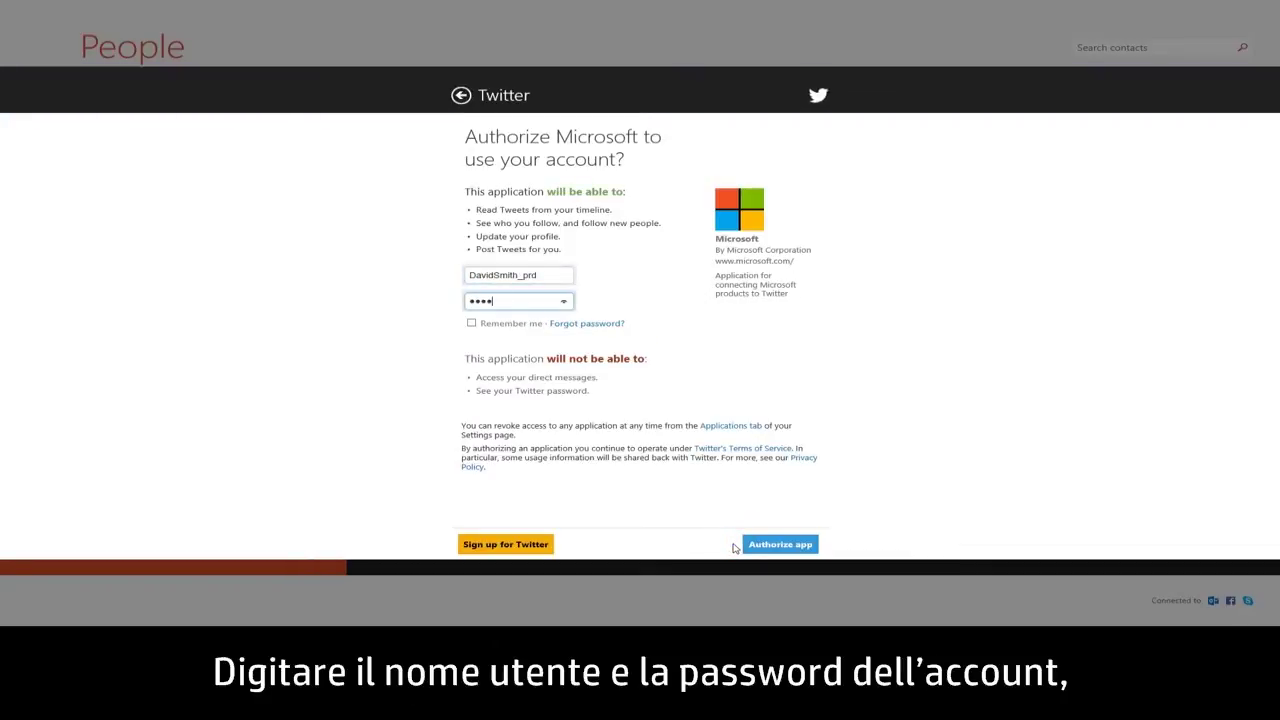
{"action": "left_click", "coordinate": [772, 552]}
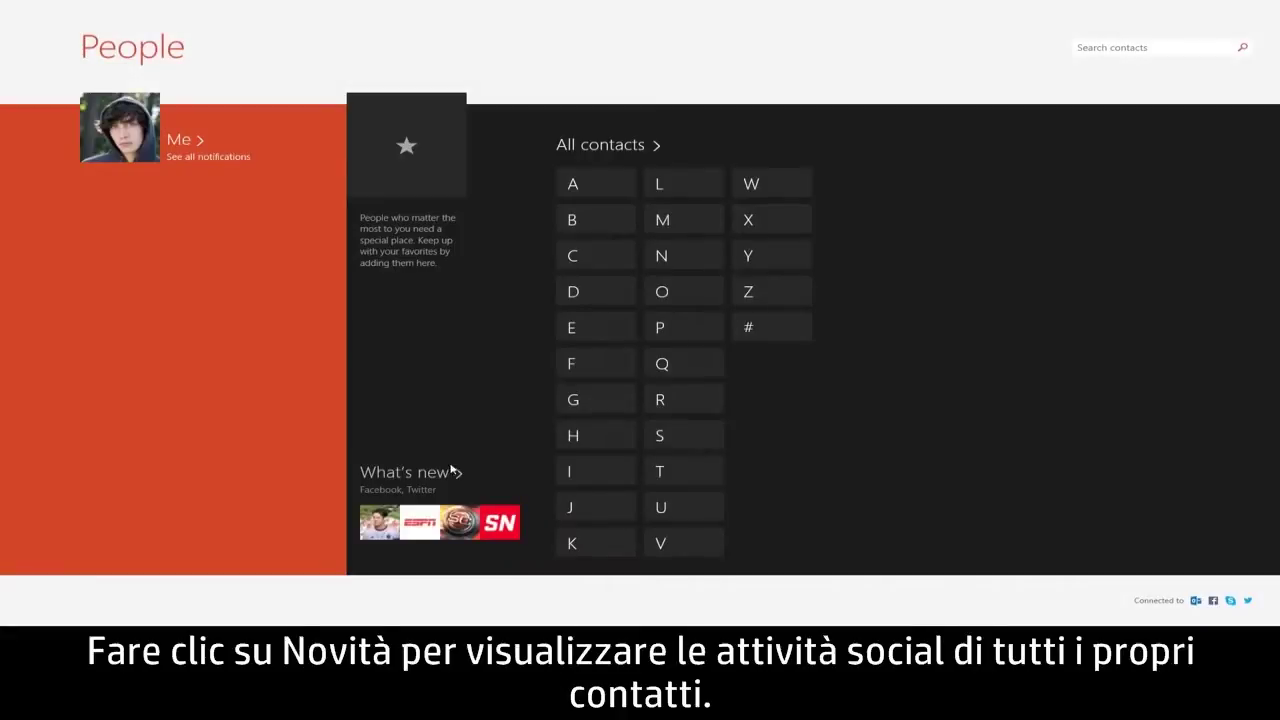
{"action": "left_click", "coordinate": [433, 474]}
{"action": "left_click", "coordinate": [243, 622]}
{"action": "left_click_drag", "start_coordinate": [243, 622], "coordinate": [522, 622]}
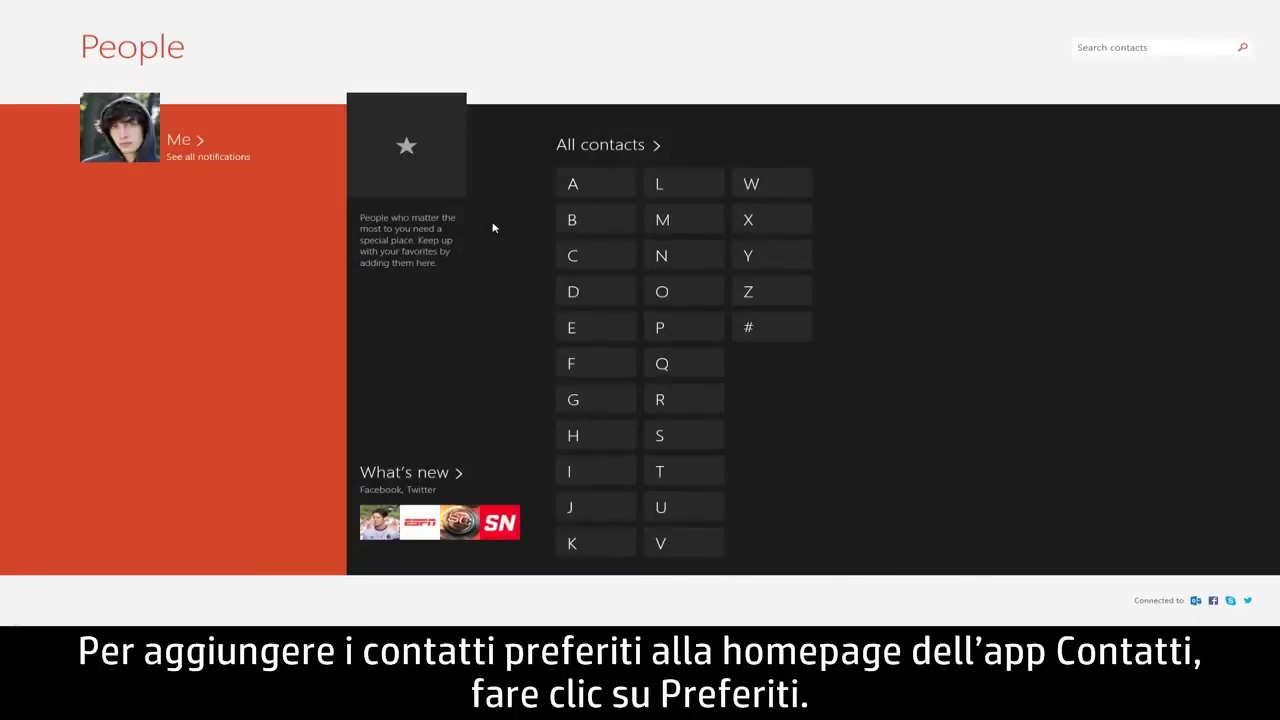
{"action": "left_click", "coordinate": [458, 194]}
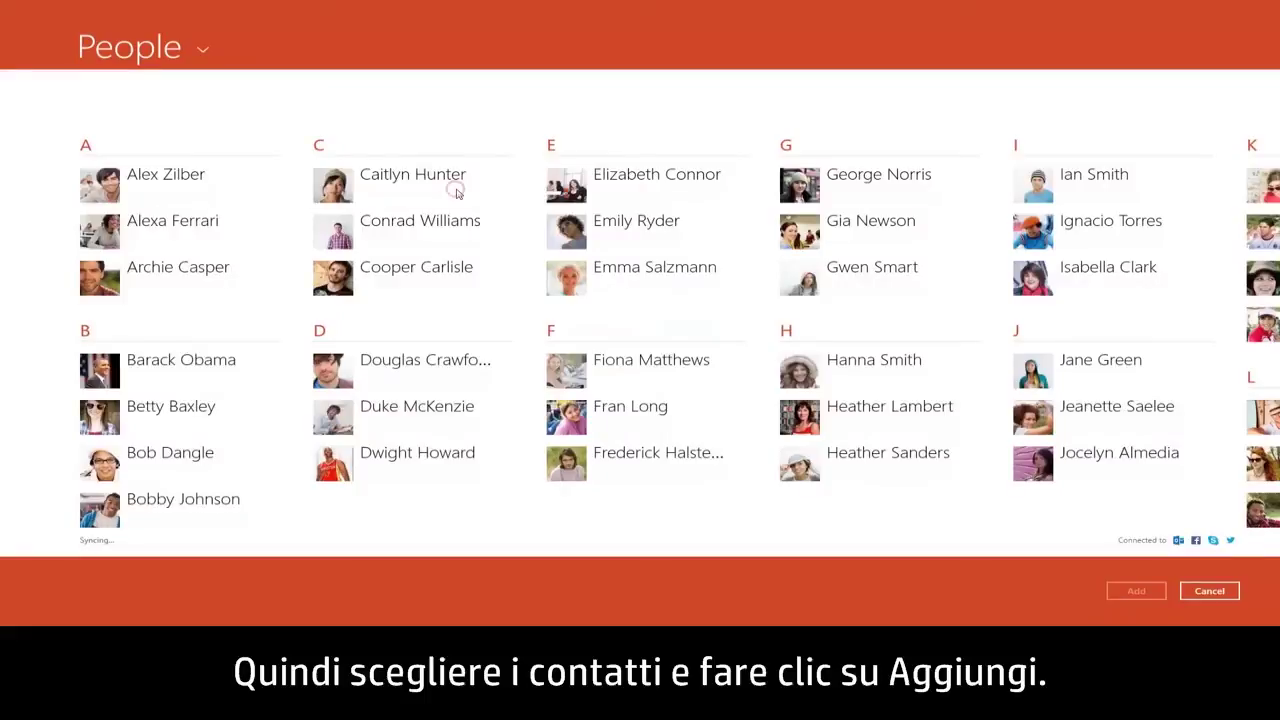
{"action": "left_click", "coordinate": [458, 194]}
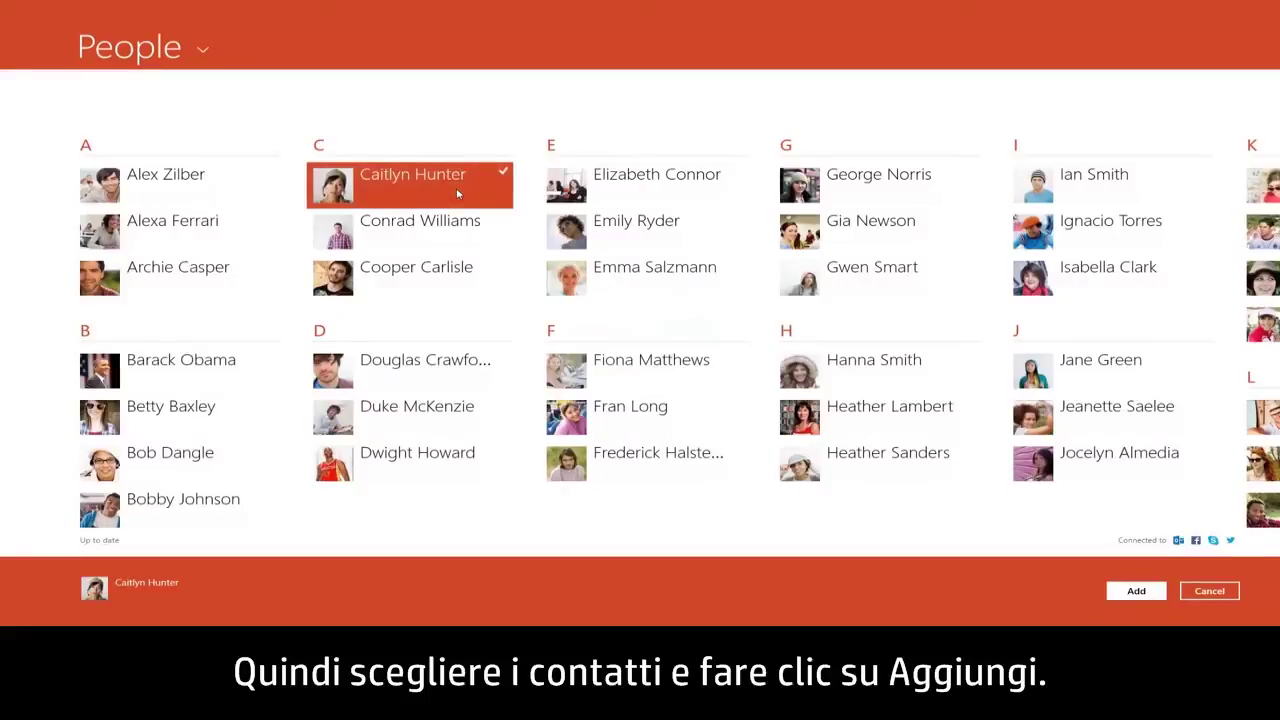
{"action": "left_click", "coordinate": [452, 280]}
{"action": "left_click", "coordinate": [690, 415]}
{"action": "scroll", "coordinate": [691, 423], "scroll_direction": "down", "scroll_amount": 5}
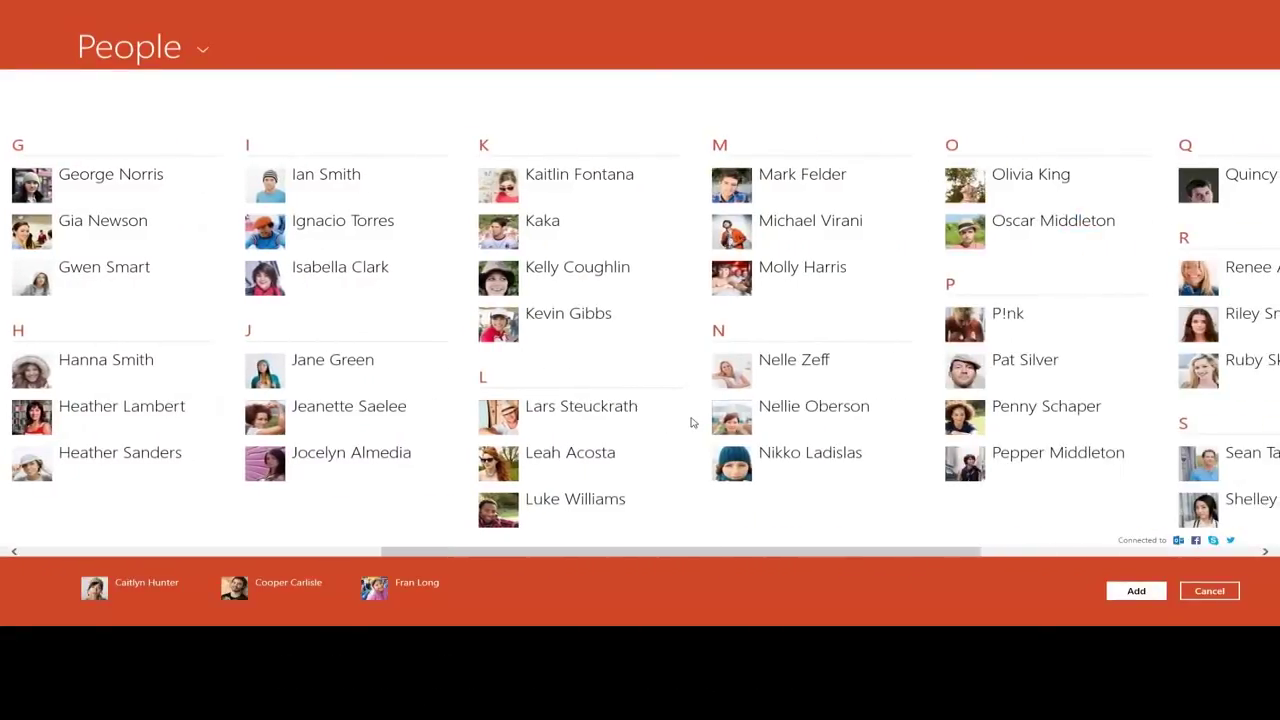
{"action": "left_click", "coordinate": [626, 346]}
{"action": "left_click", "coordinate": [1163, 598]}
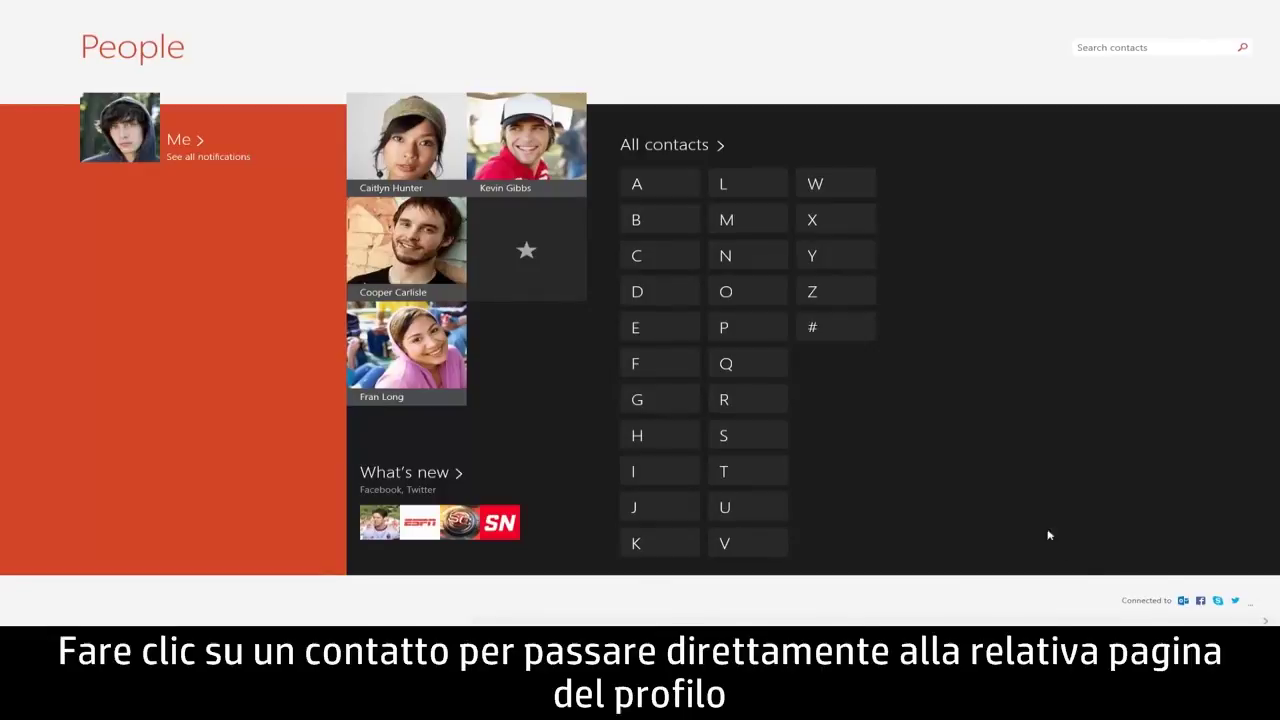
{"action": "left_click", "coordinate": [462, 190]}
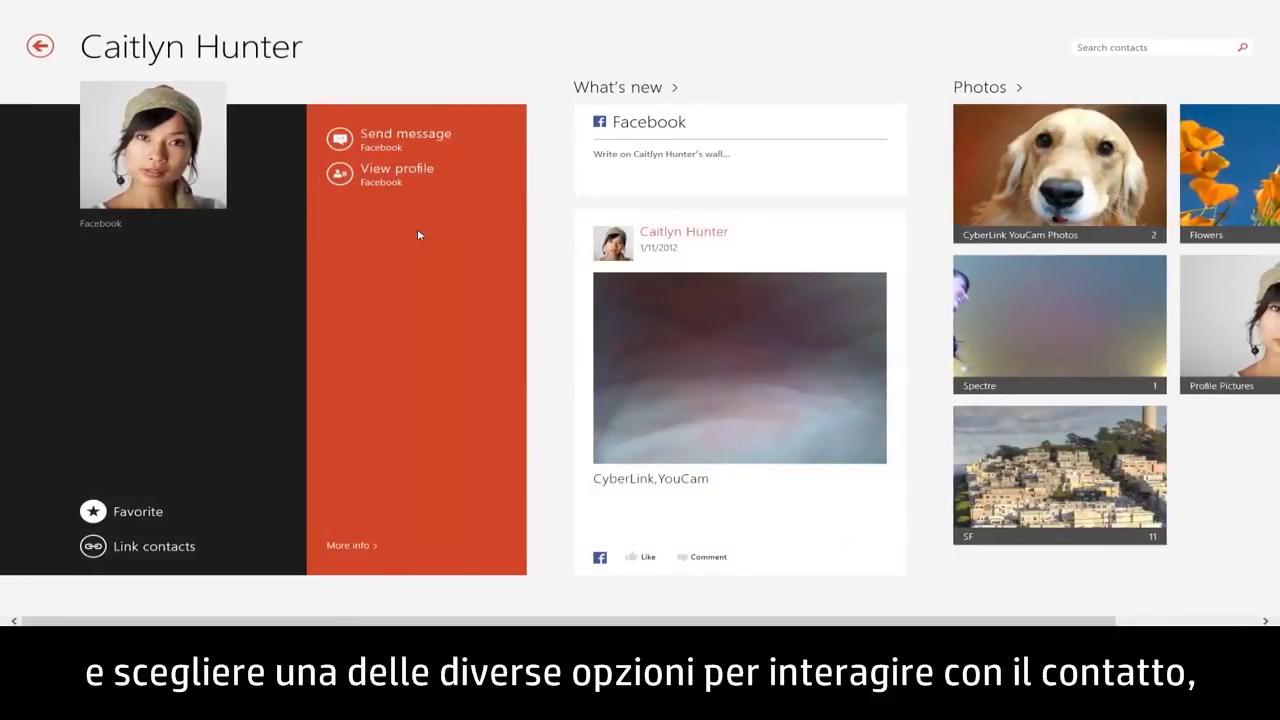
{"action": "key", "text": "Tab"}
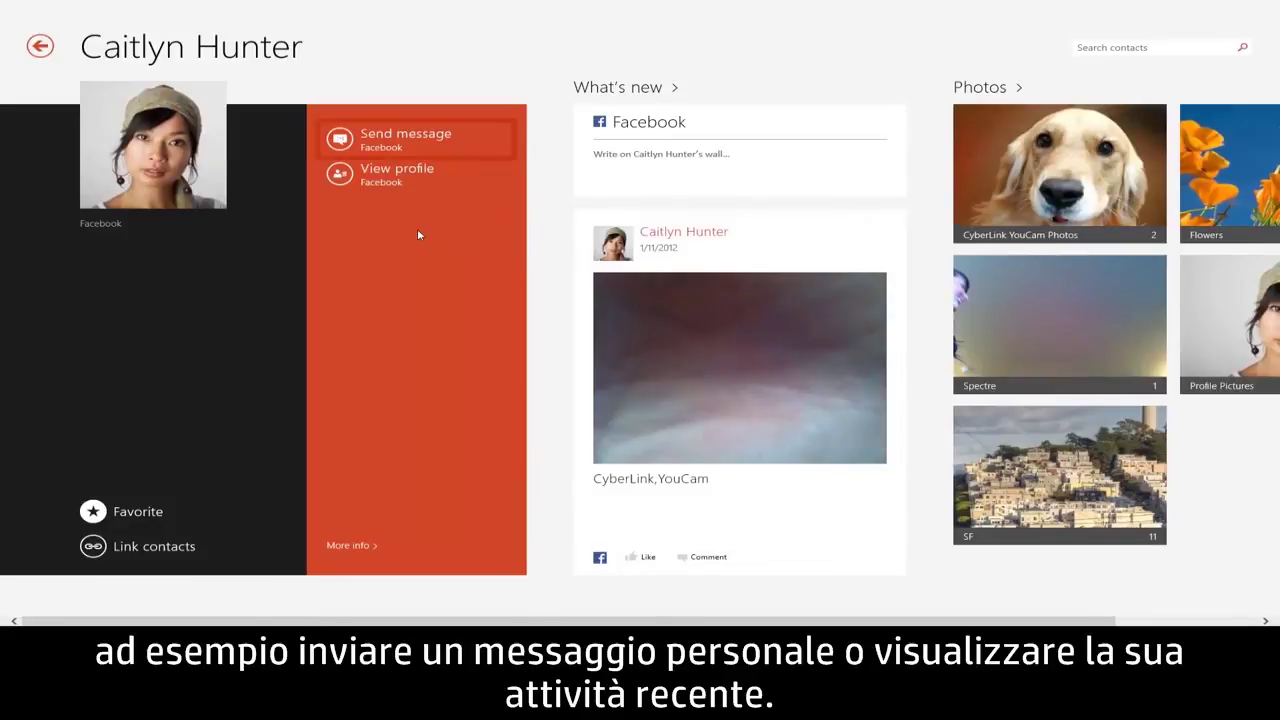
{"action": "key", "text": "Tab"}
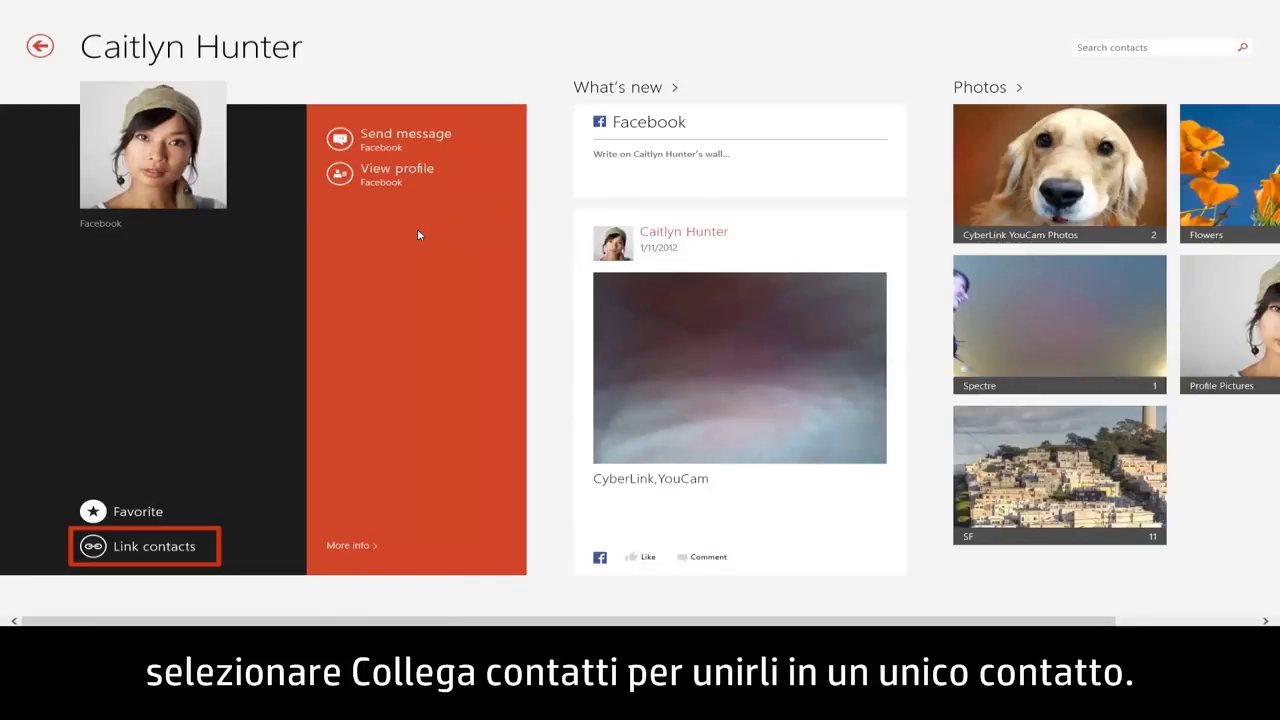
{"action": "left_click", "coordinate": [123, 545]}
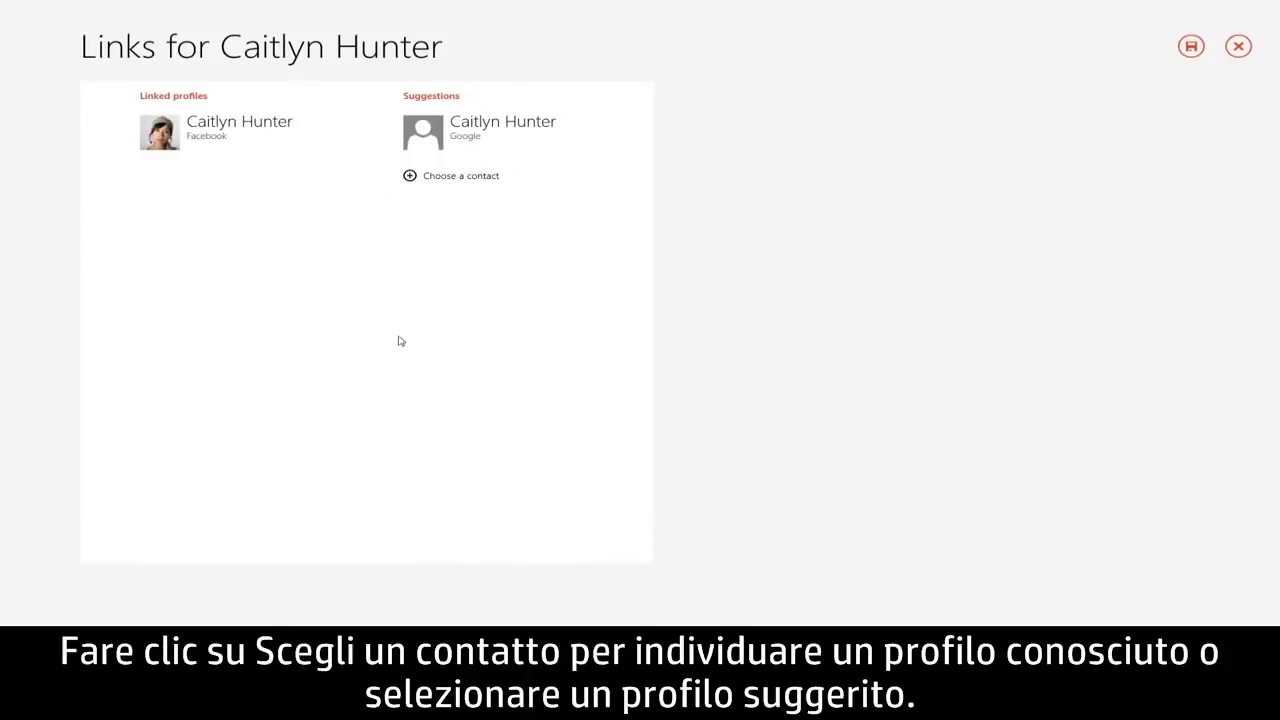
{"action": "left_click", "coordinate": [547, 147]}
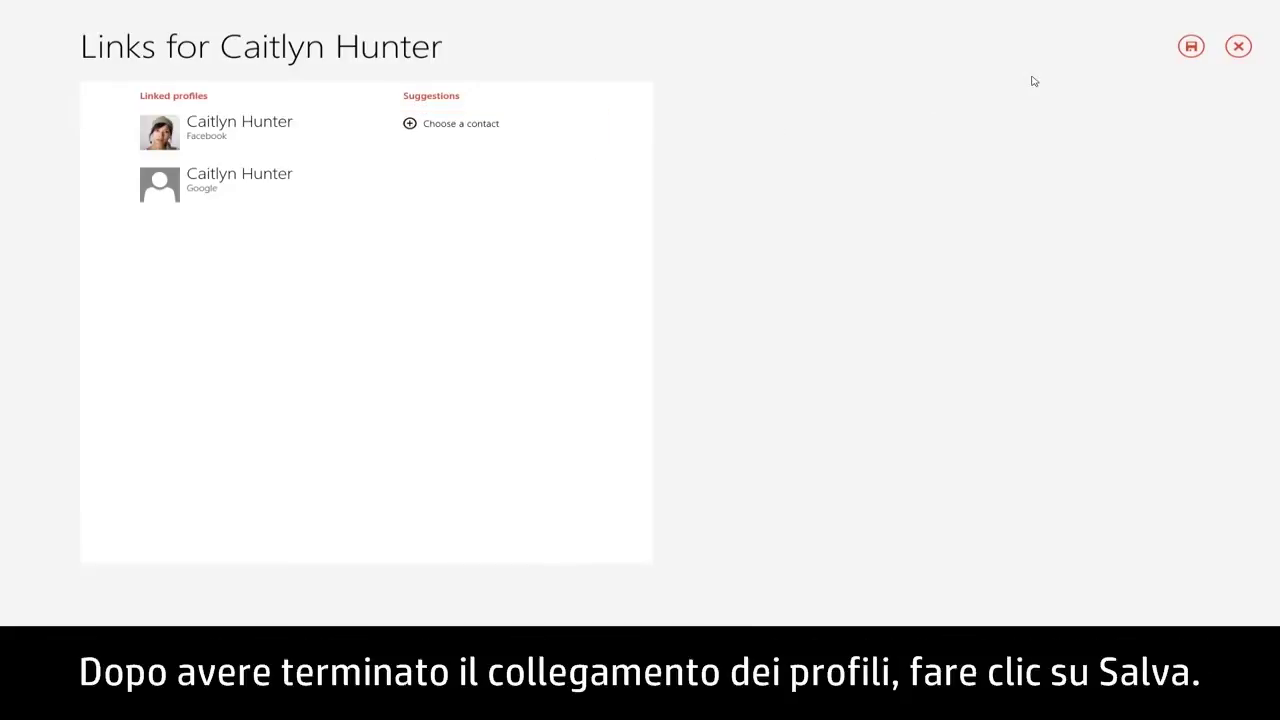
{"action": "left_click", "coordinate": [1191, 47]}
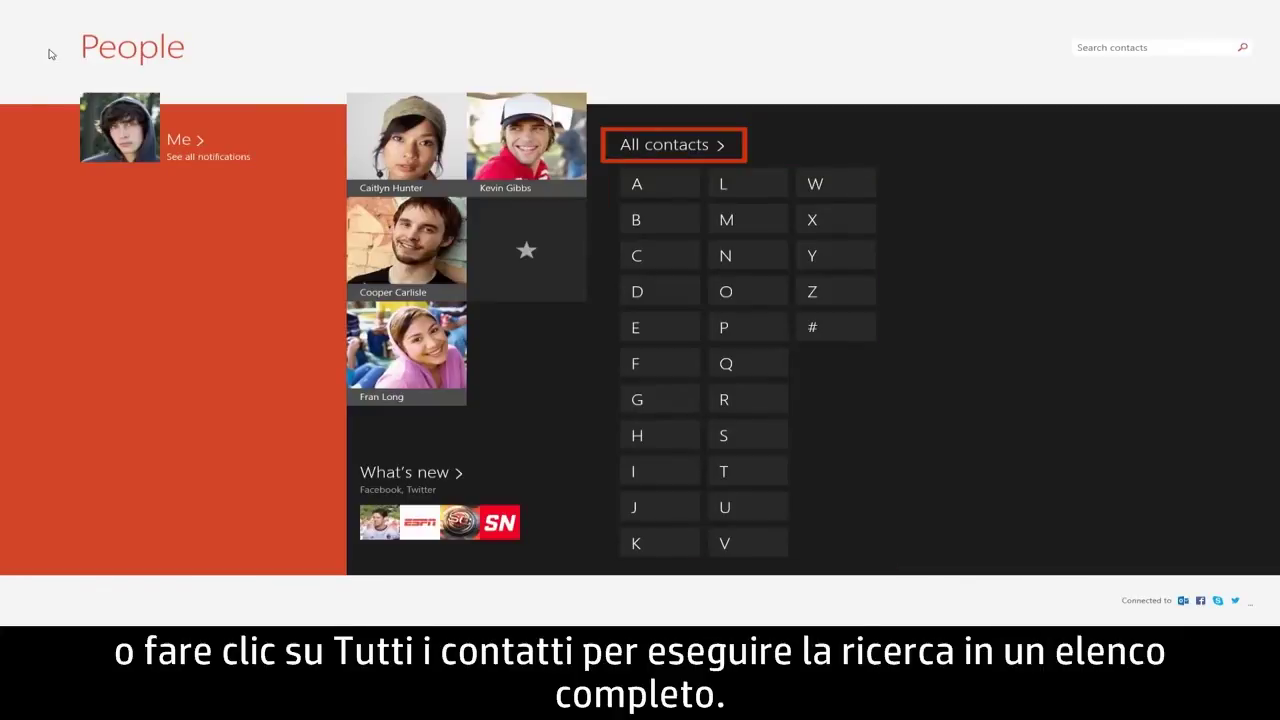
{"action": "left_click", "coordinate": [663, 150]}
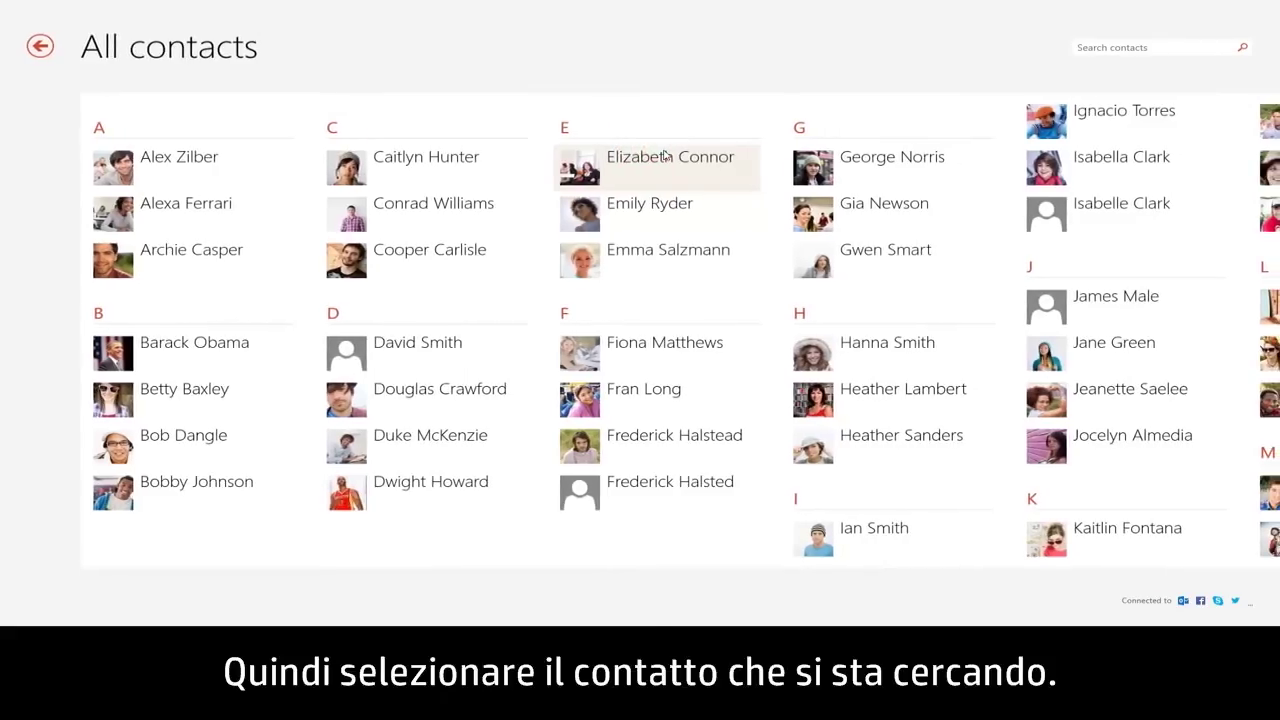
{"action": "left_click", "coordinate": [898, 266]}
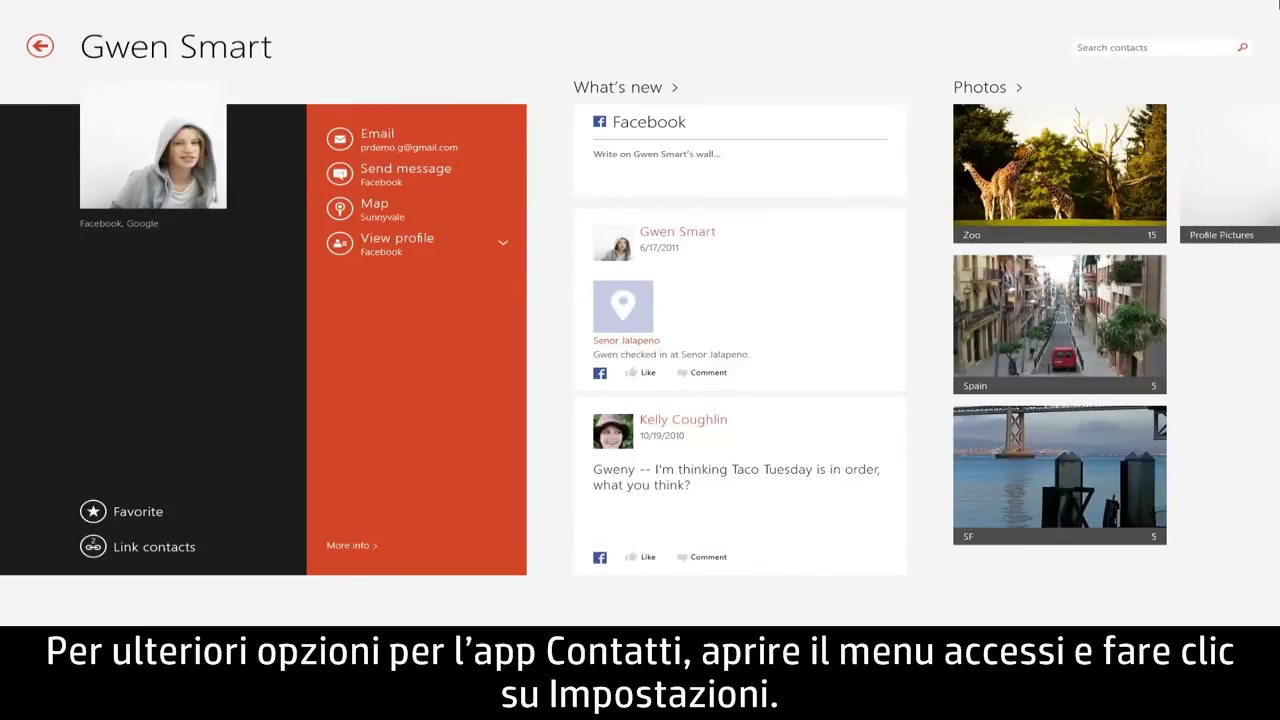
{"action": "mouse_move", "coordinate": [1278, 4]}
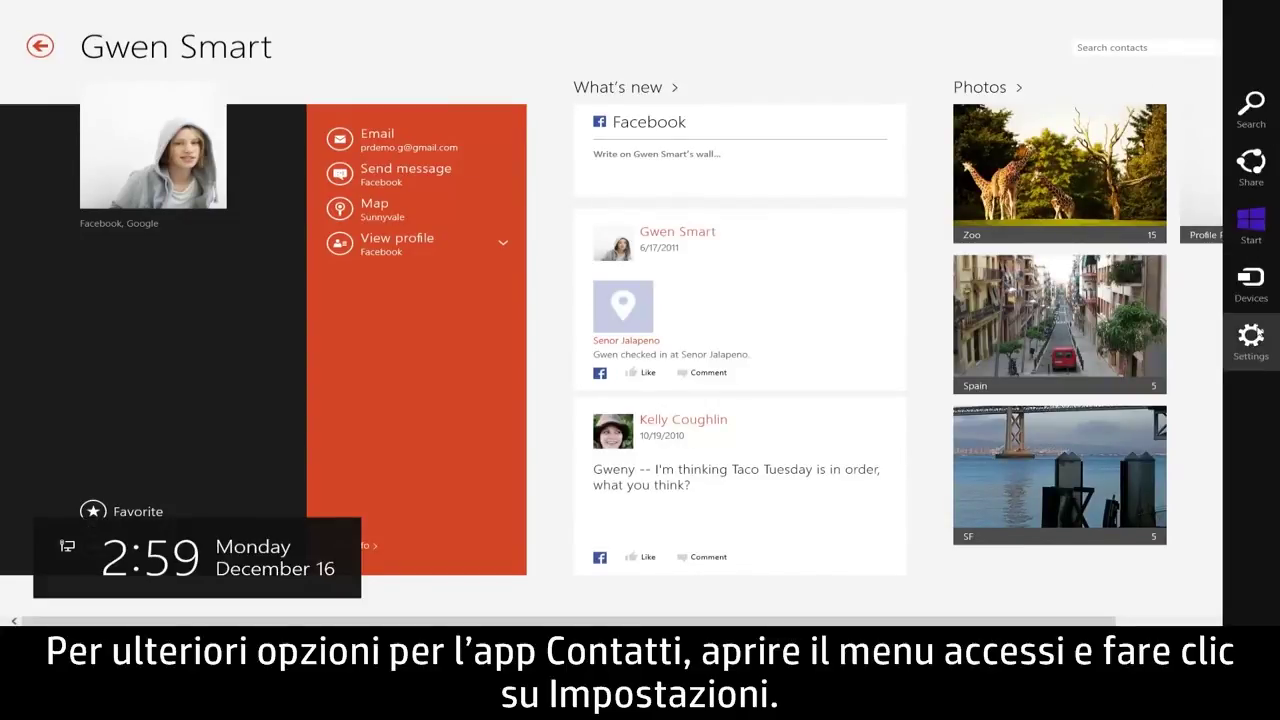
{"action": "left_click", "coordinate": [1255, 338]}
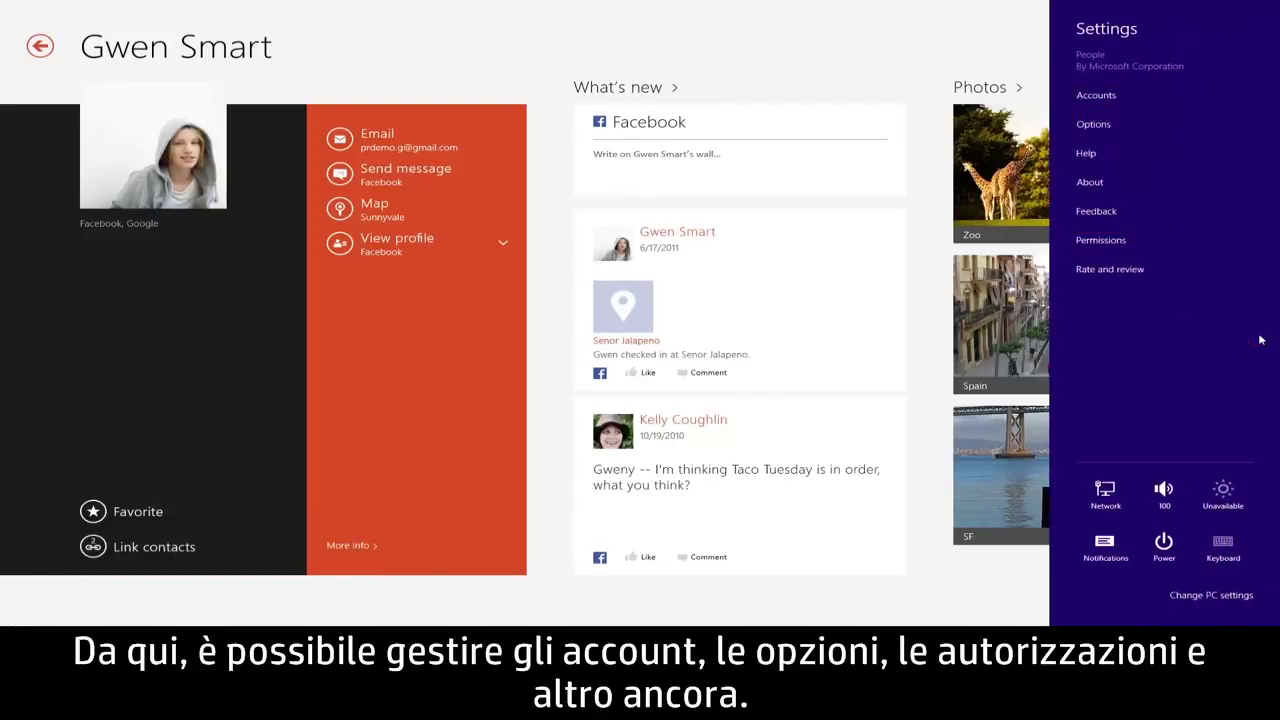
{"action": "left_click", "coordinate": [937, 338]}
{"action": "right_click", "coordinate": [937, 338]}
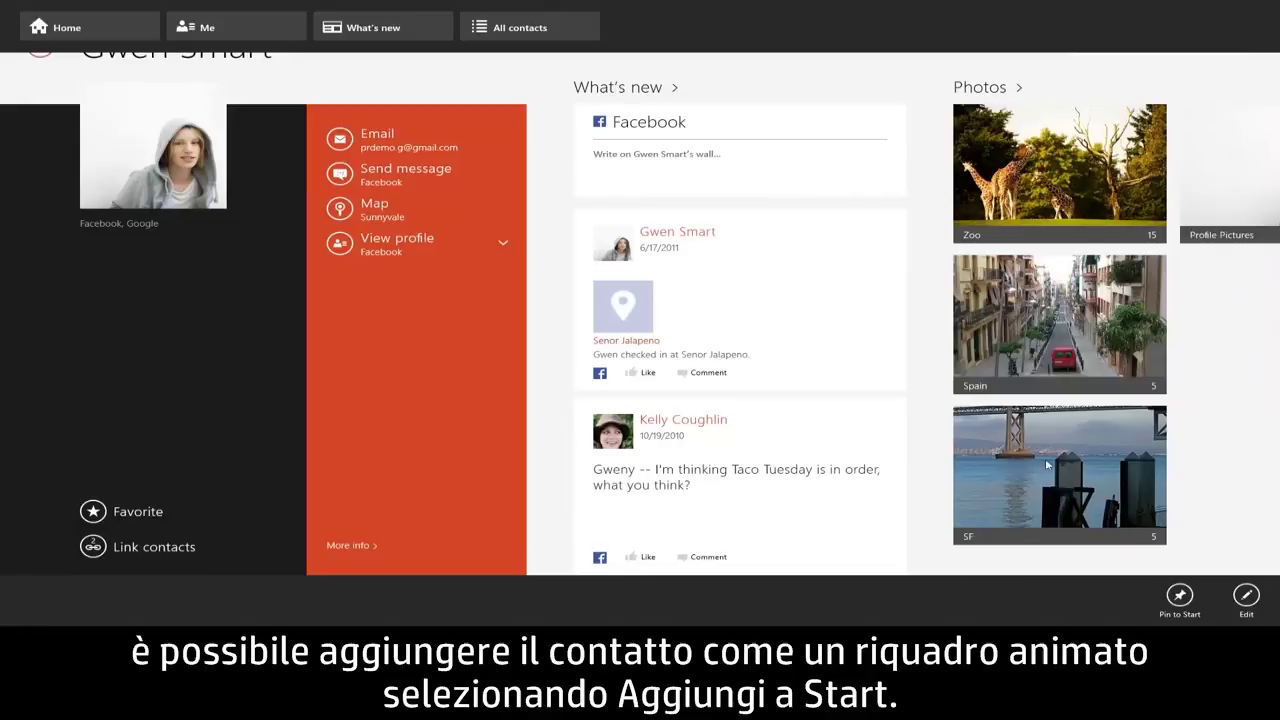
{"action": "left_click", "coordinate": [1176, 606]}
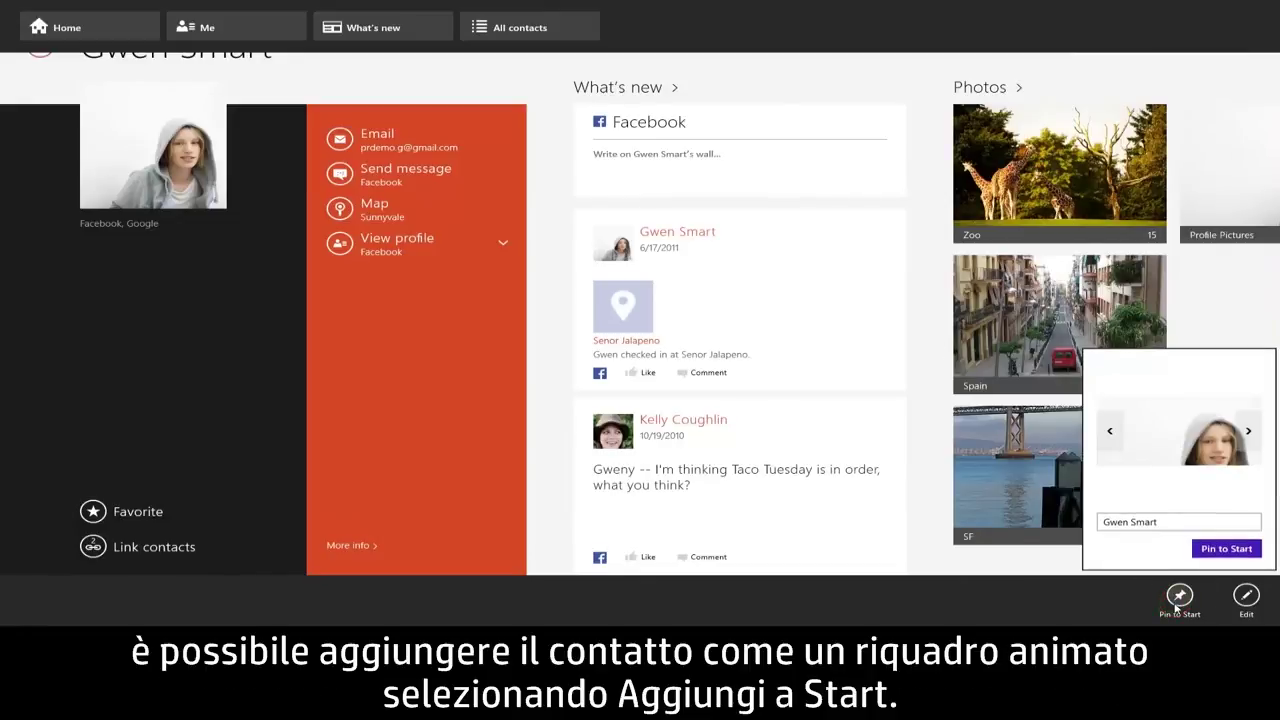
{"action": "left_click", "coordinate": [1226, 549]}
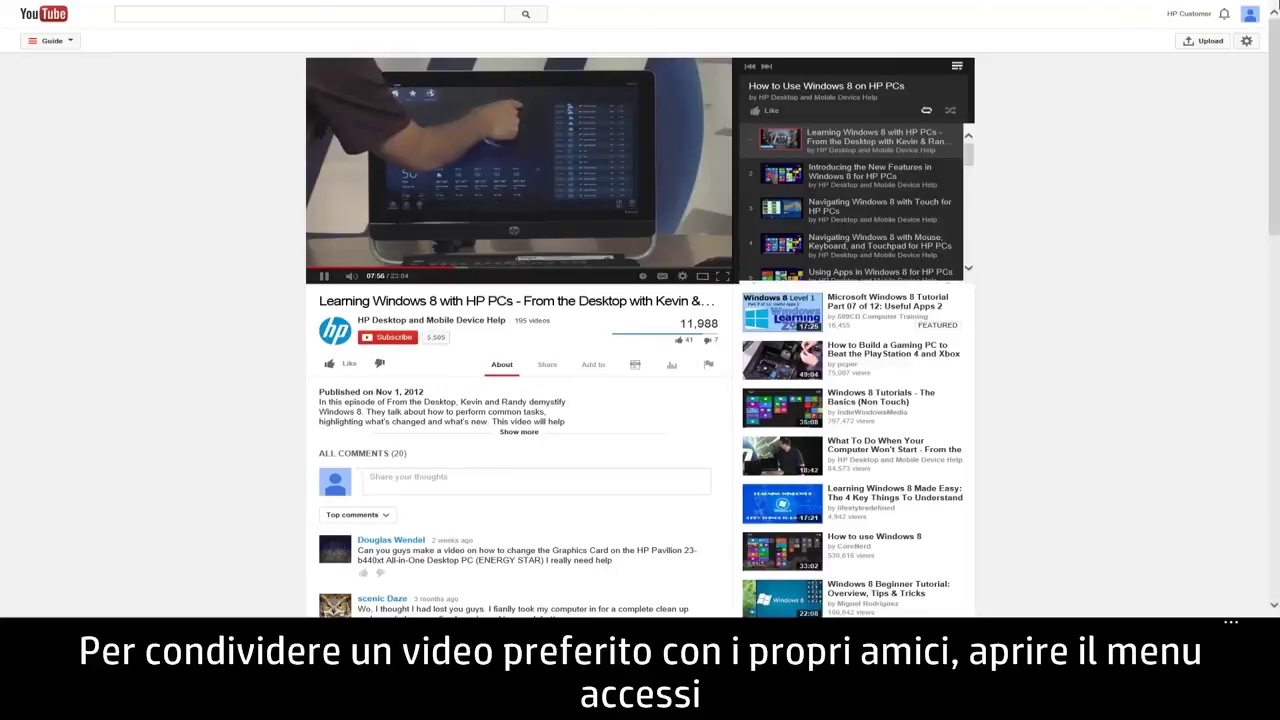
- Share the YouTube video to Facebook through People with the message 'Check out this video!'
{"action": "mouse_move", "coordinate": [1278, 2]}
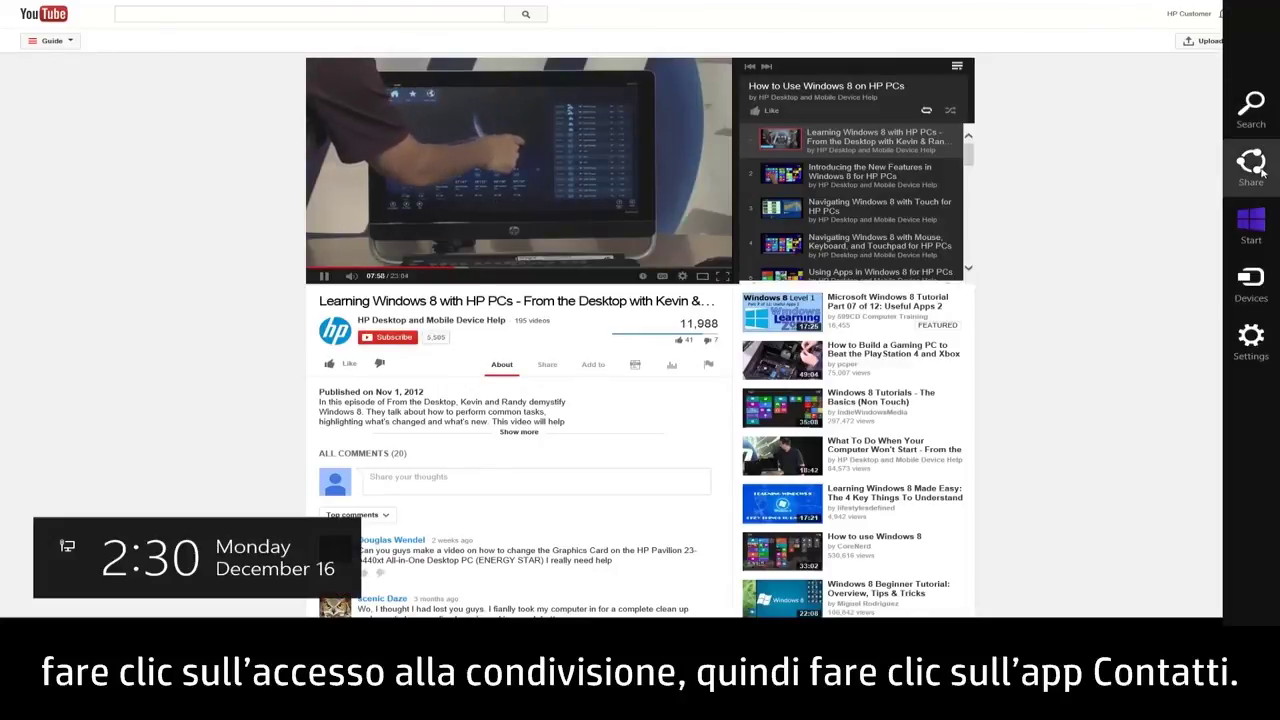
{"action": "left_click", "coordinate": [1252, 162]}
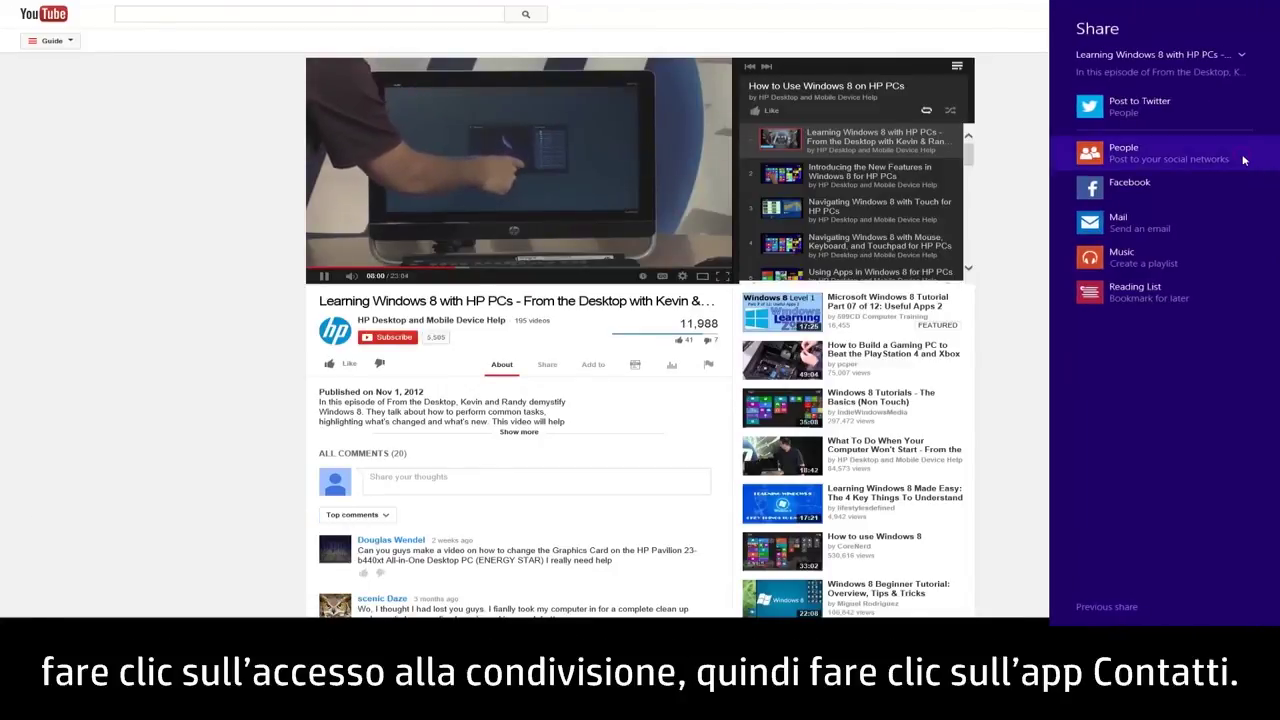
{"action": "left_click", "coordinate": [1242, 156]}
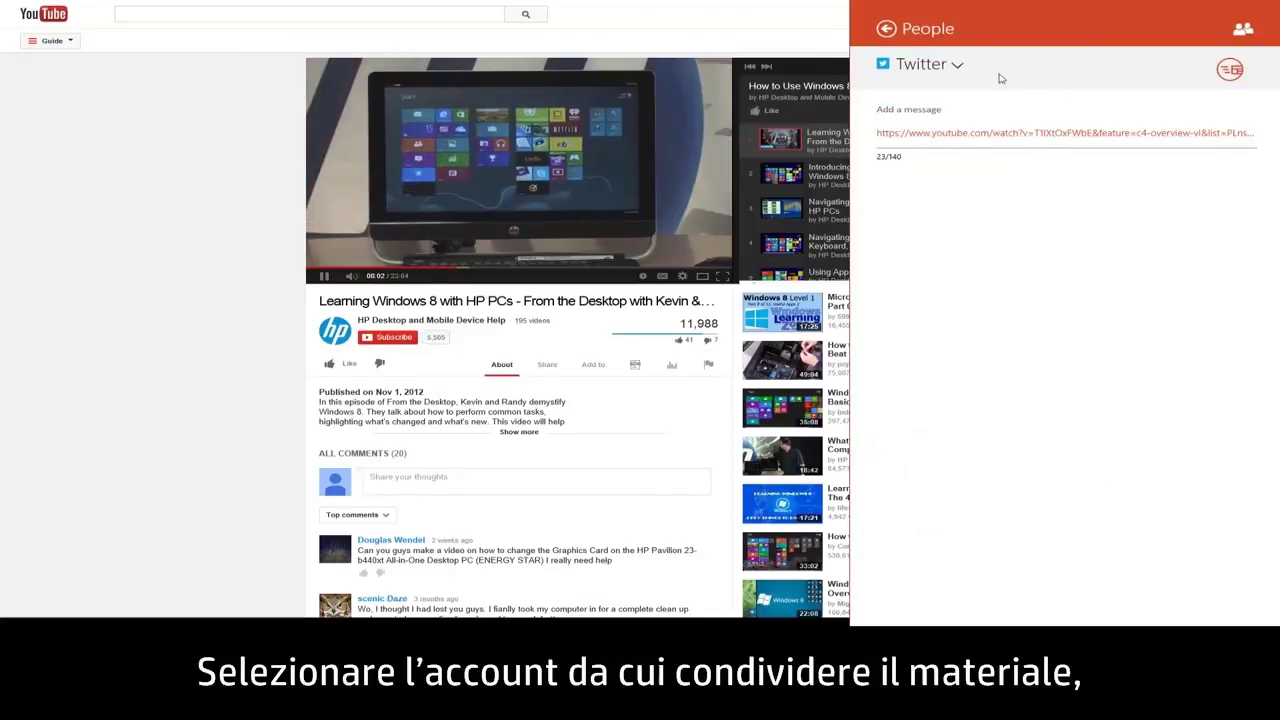
{"action": "left_click", "coordinate": [966, 66]}
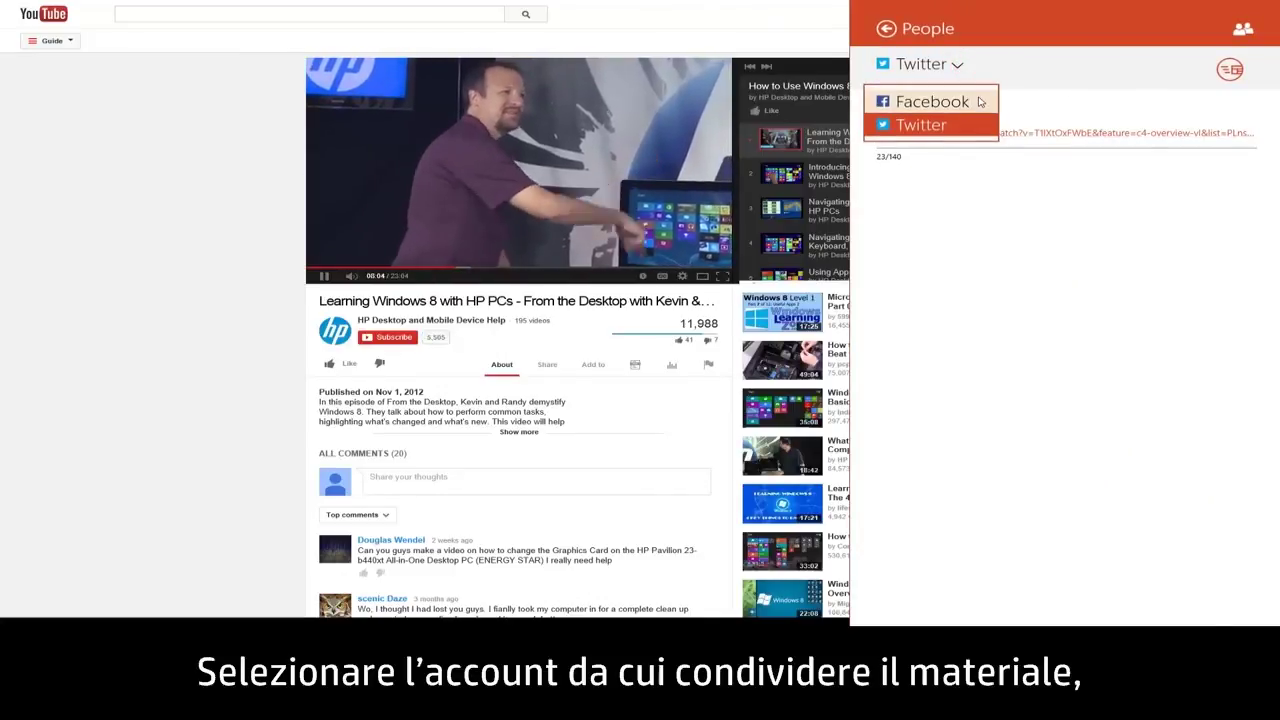
{"action": "left_click", "coordinate": [980, 100]}
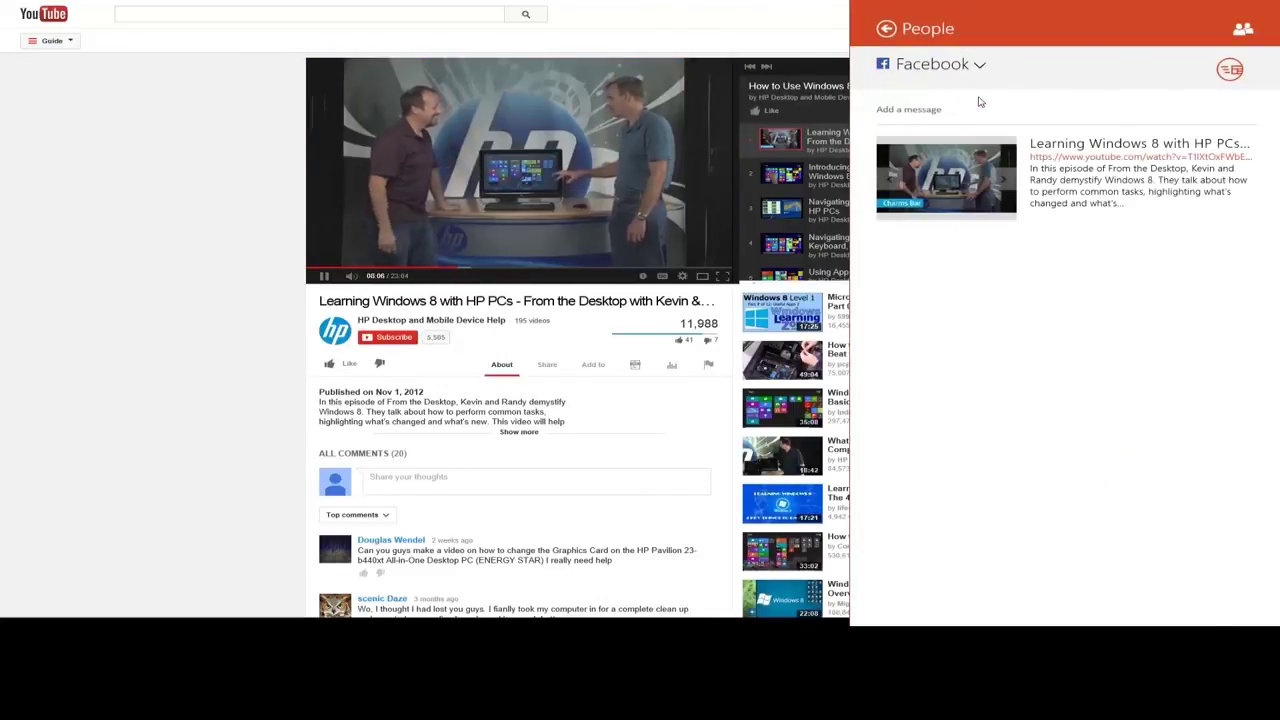
{"action": "left_click", "coordinate": [993, 108]}
{"action": "type", "text": "Check out this vid"}
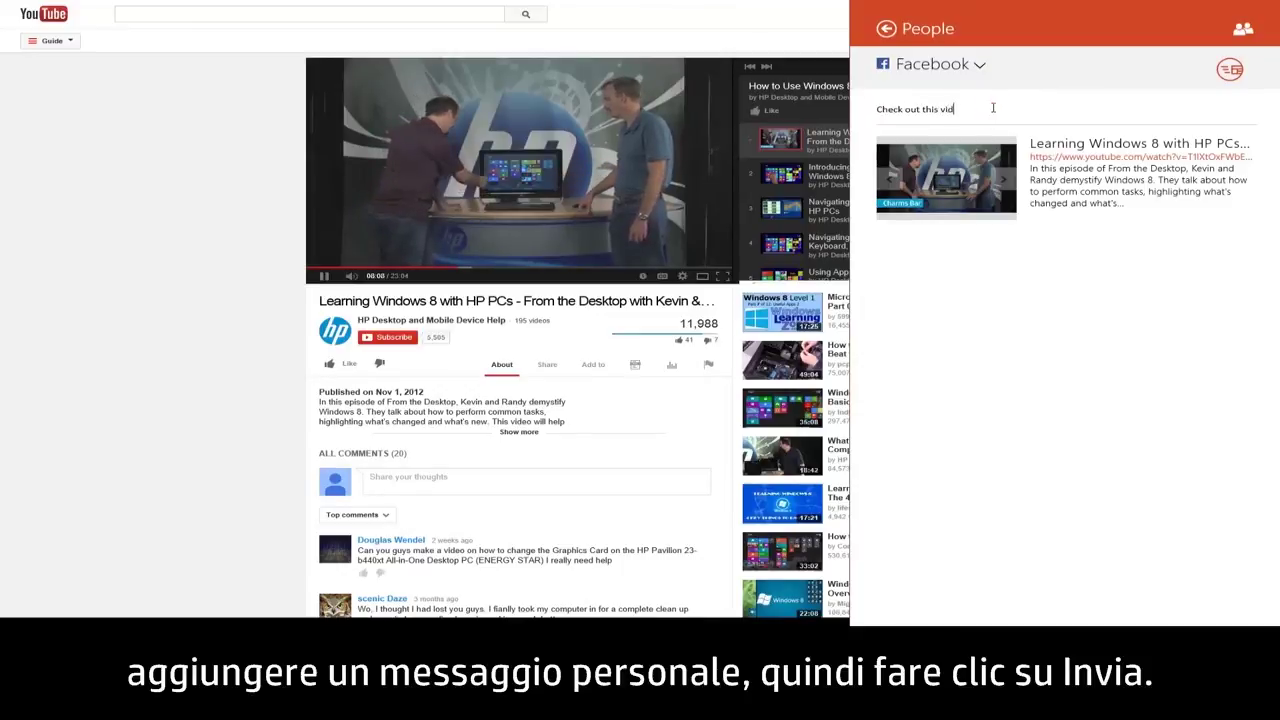
{"action": "type", "text": "eo!"}
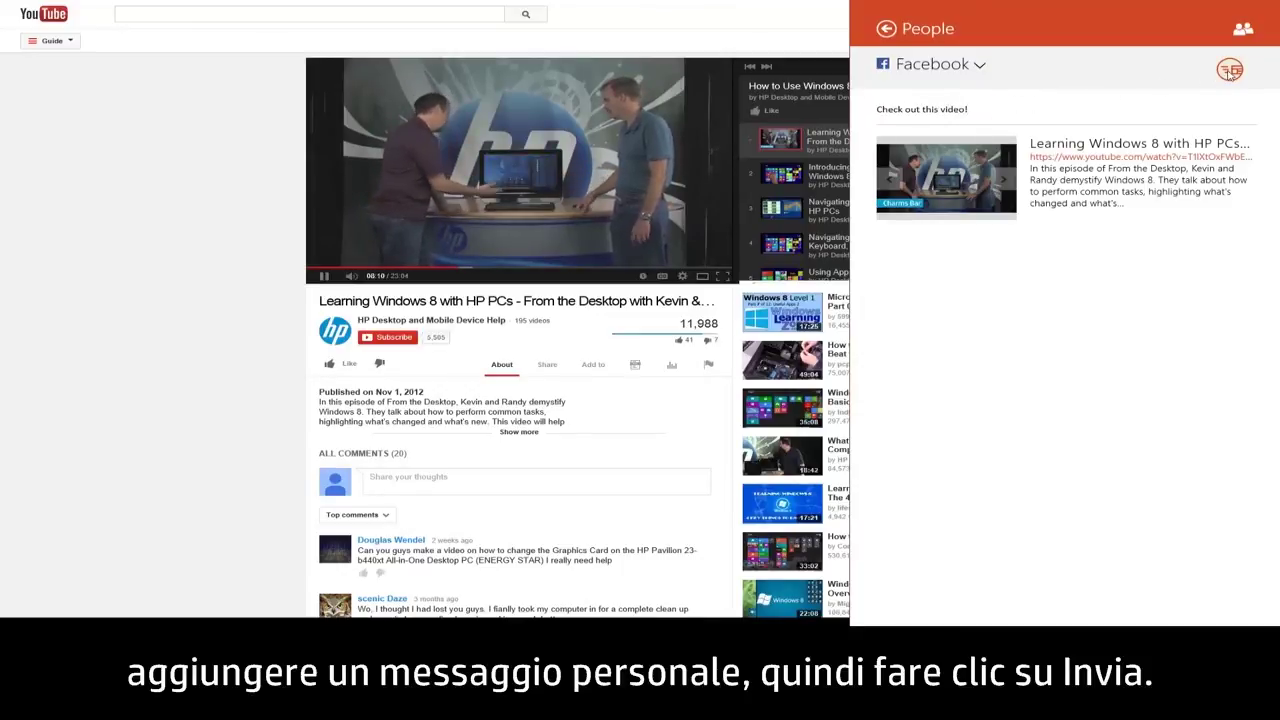